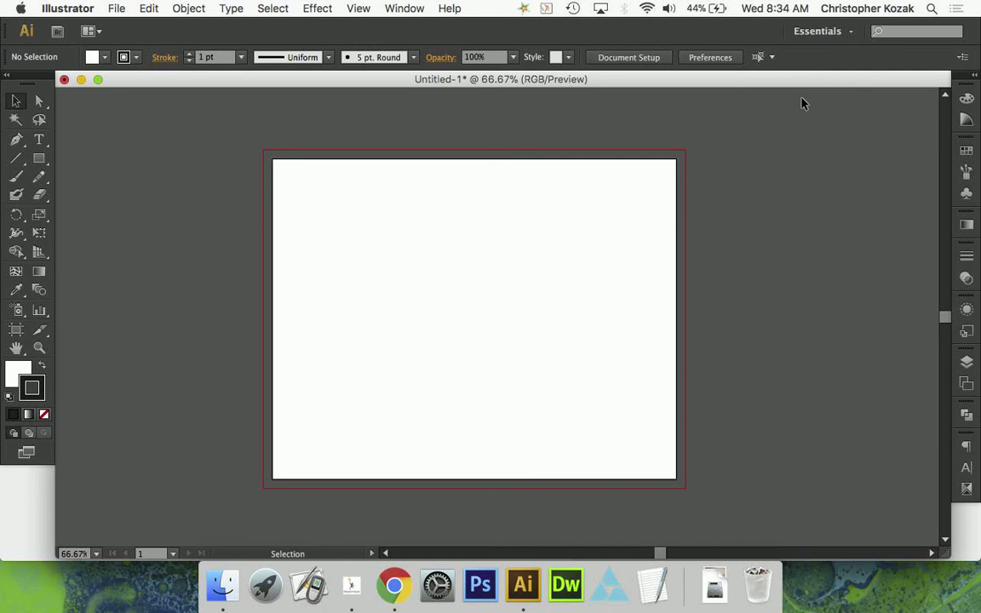
- Display the document's artboard list and add a second artboard beside the first
left_click(404, 8)
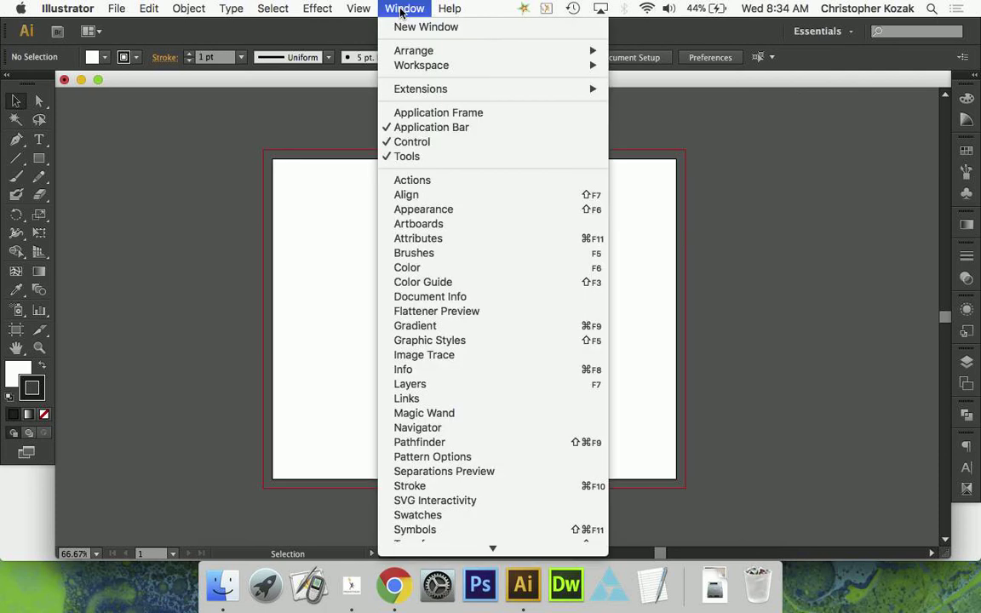
left_click(482, 226)
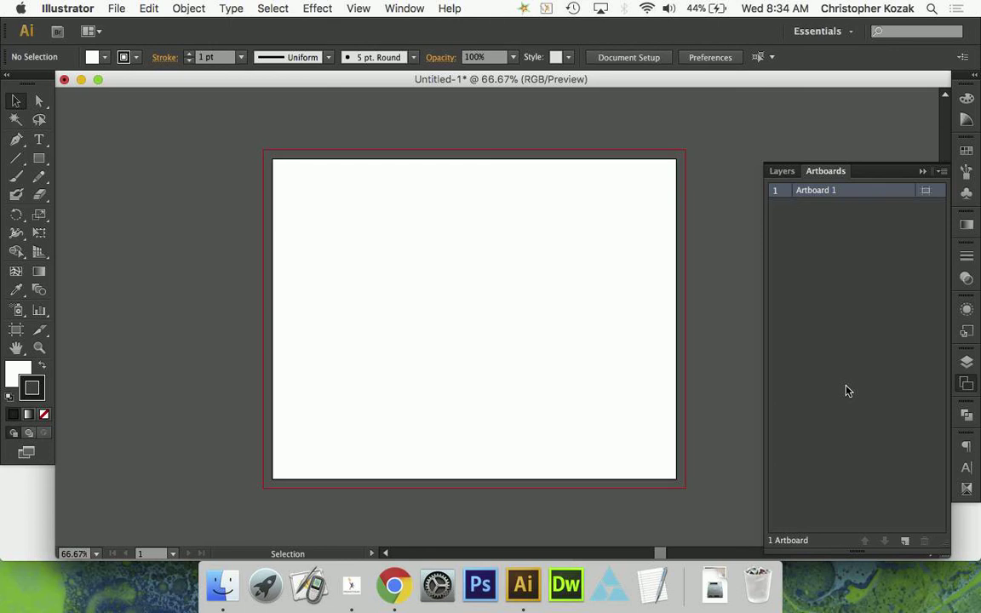
left_click(398, 8)
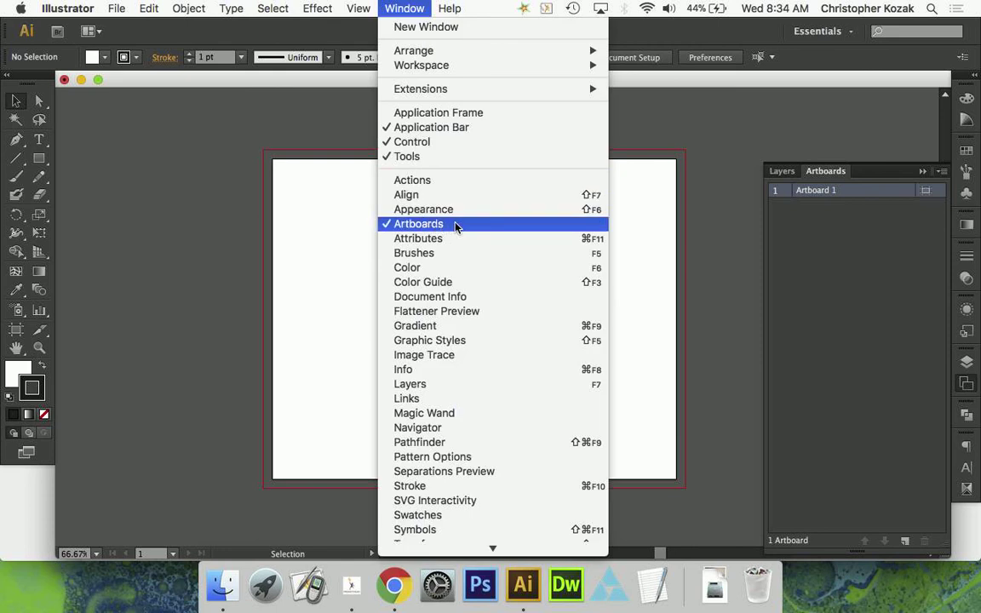
left_click(872, 269)
left_click(904, 539)
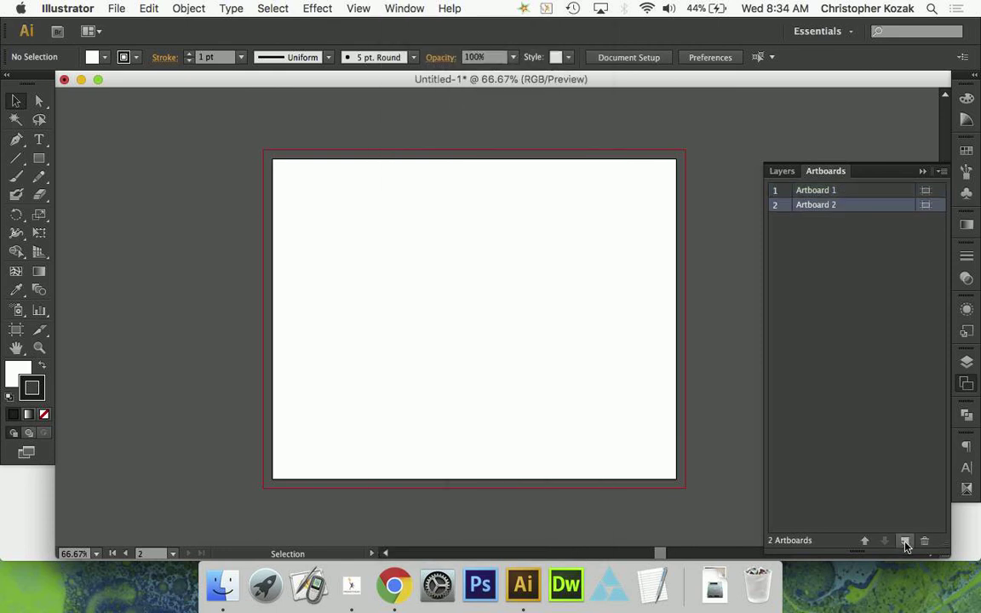
scroll(602, 236, "right", 5)
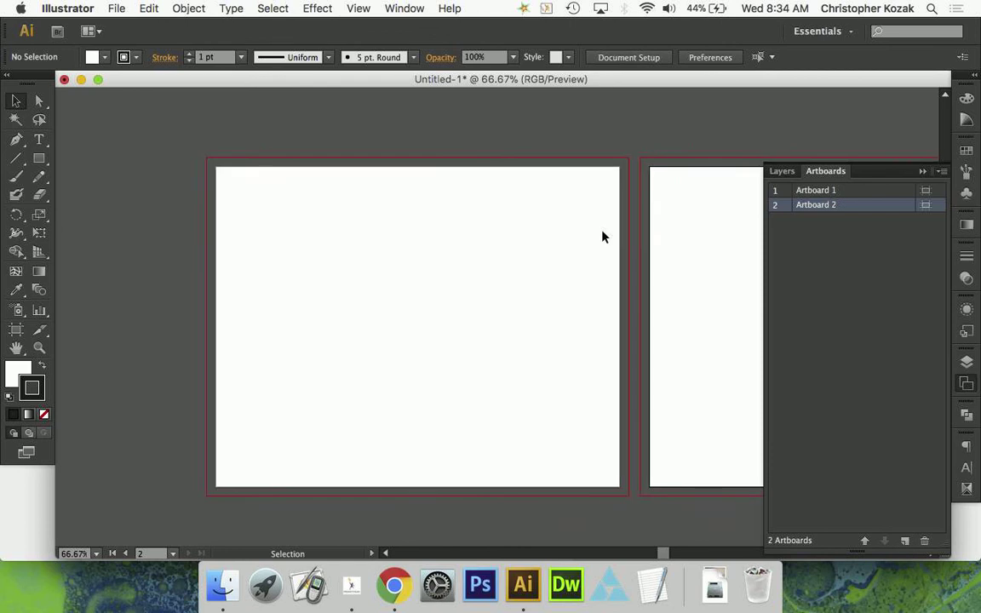
scroll(602, 237, "right", 2)
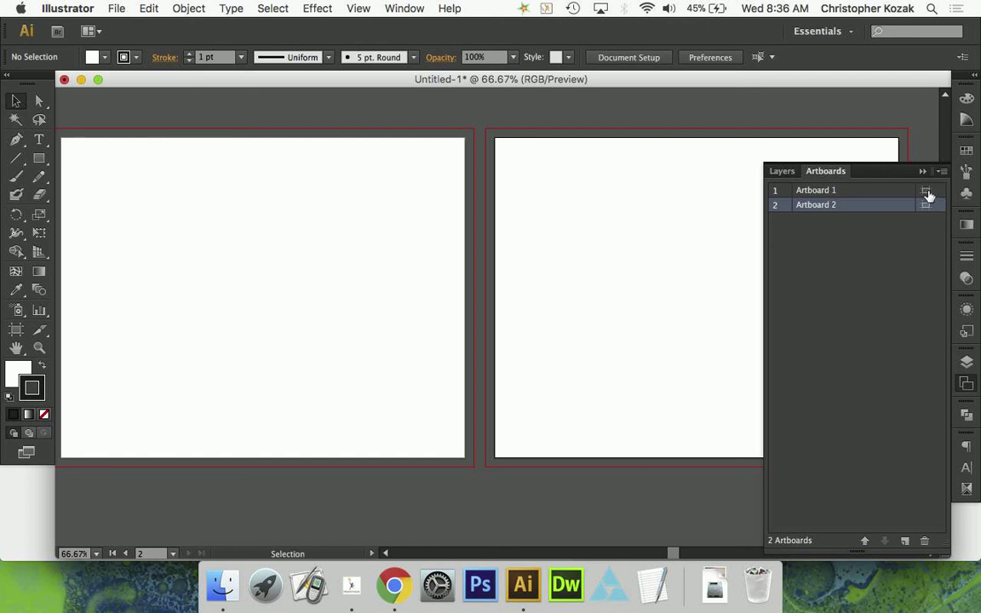
- Make Artboard 1 the active artboard and open its options
left_click(880, 191)
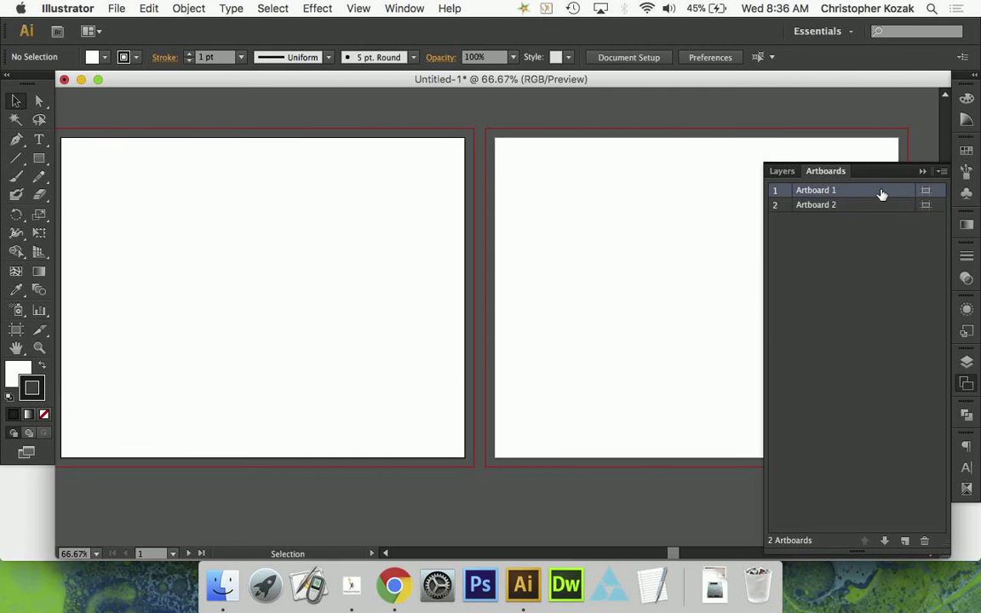
left_click(882, 206)
left_click(884, 191)
left_click(926, 191)
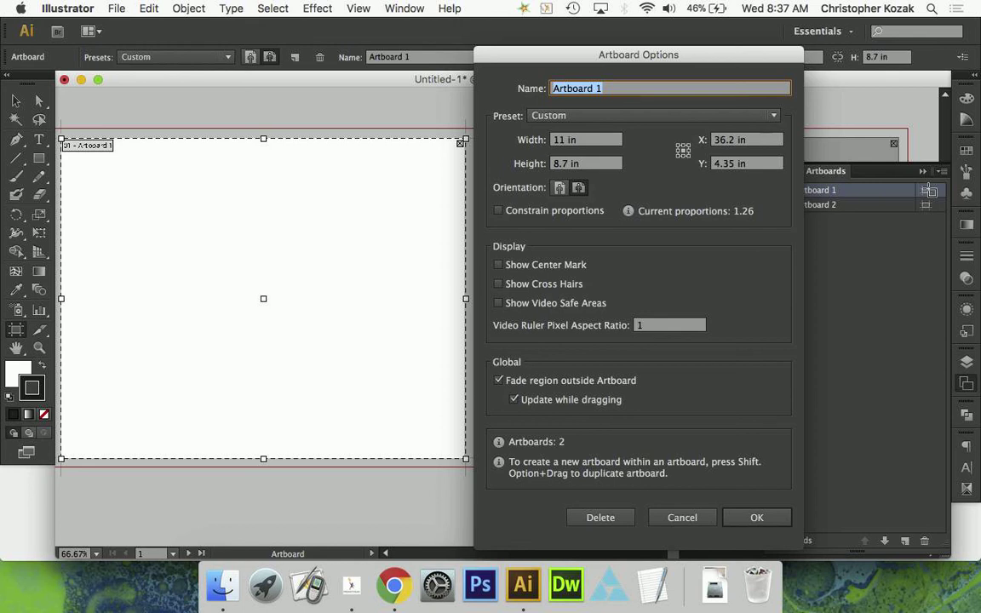
- Set Artboard 1's width to 18 in and its height to 3 in
left_click(576, 143)
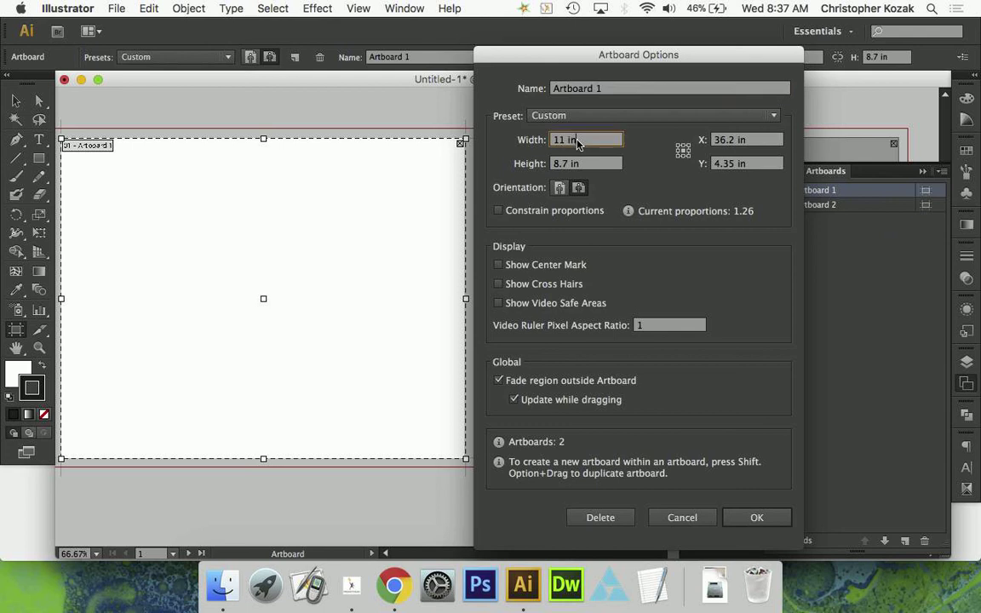
triple_click(576, 143)
type("18")
key("Tab")
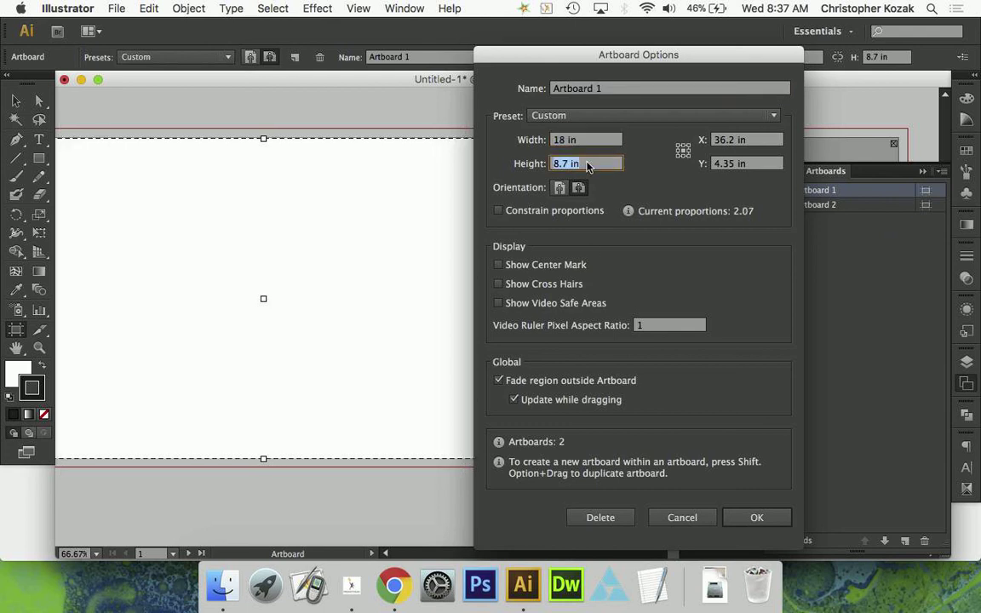
type("3")
key("shift+Tab")
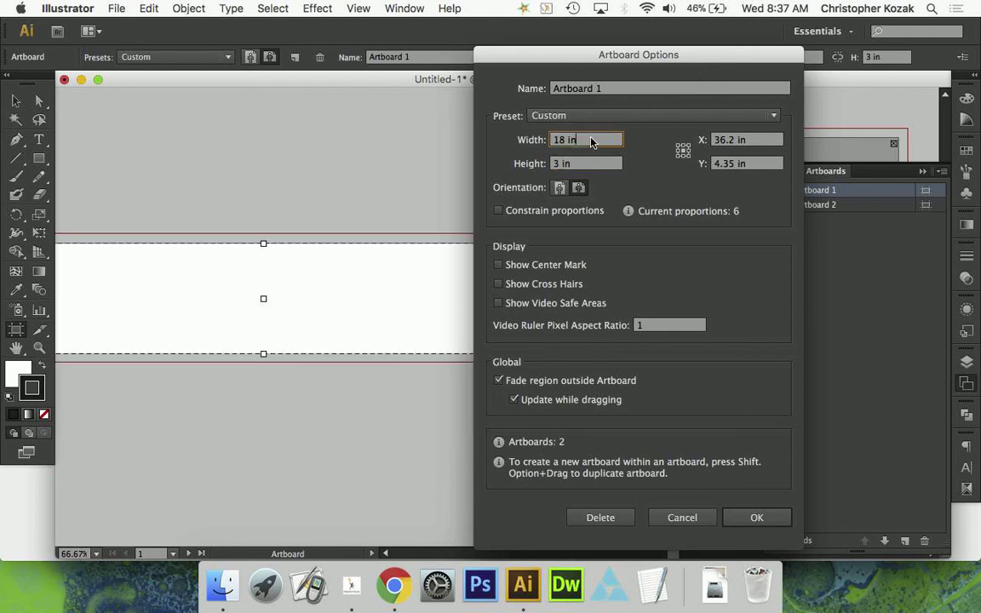
- Swap Artboard 1's proportions by setting its width to 3 in and its height to 18 in
type("3")
key("Tab")
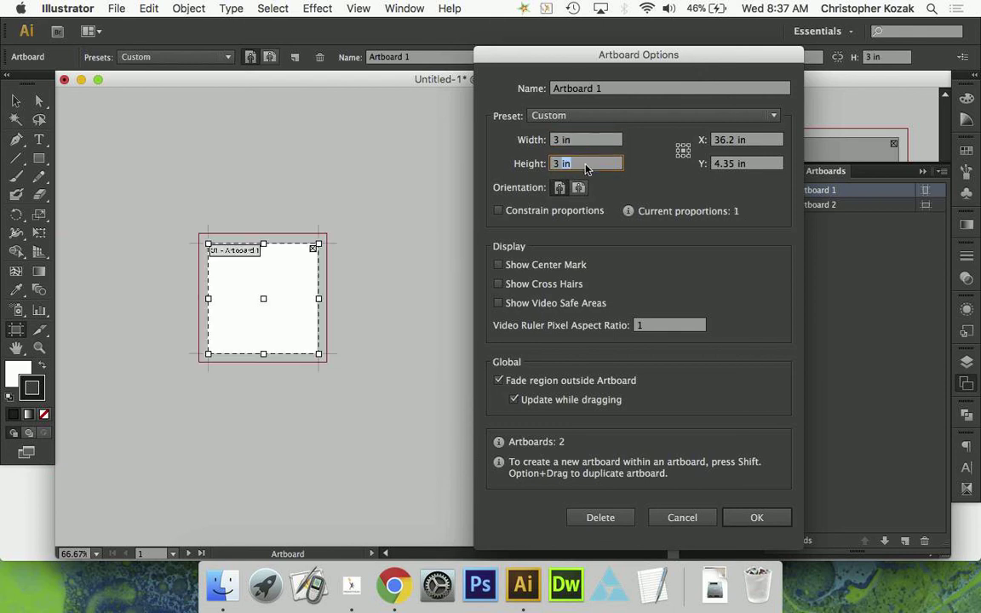
type("18")
left_click(582, 140)
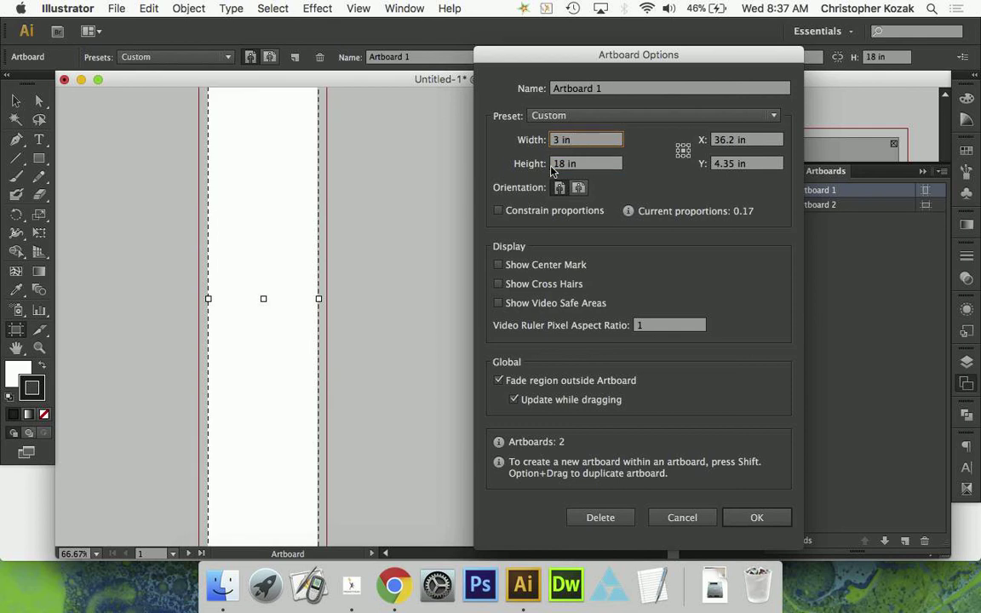
- Try the Letter size preset and the Tabloid size preset on Artboard 1
left_click(560, 118)
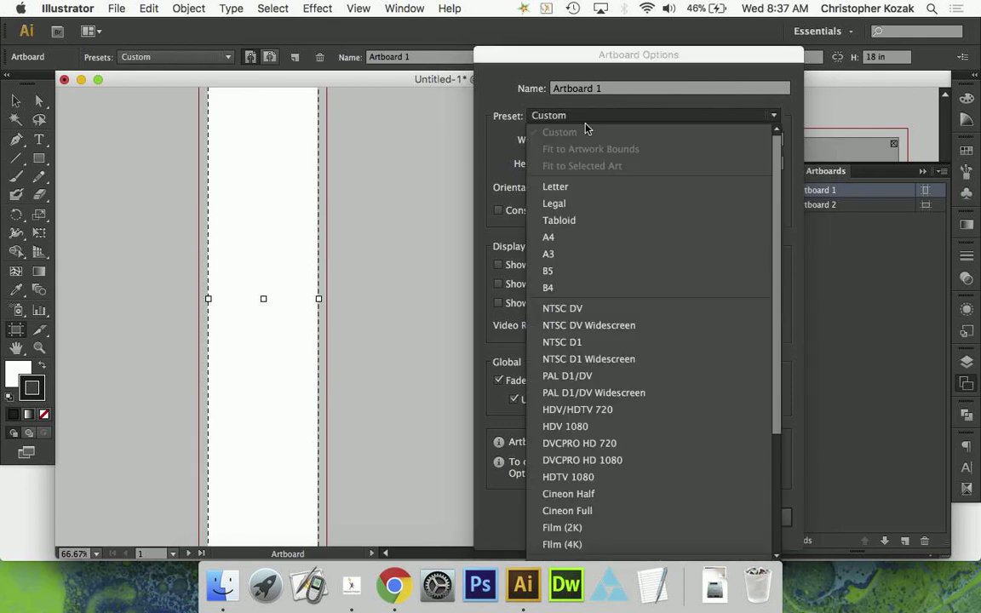
left_click(587, 186)
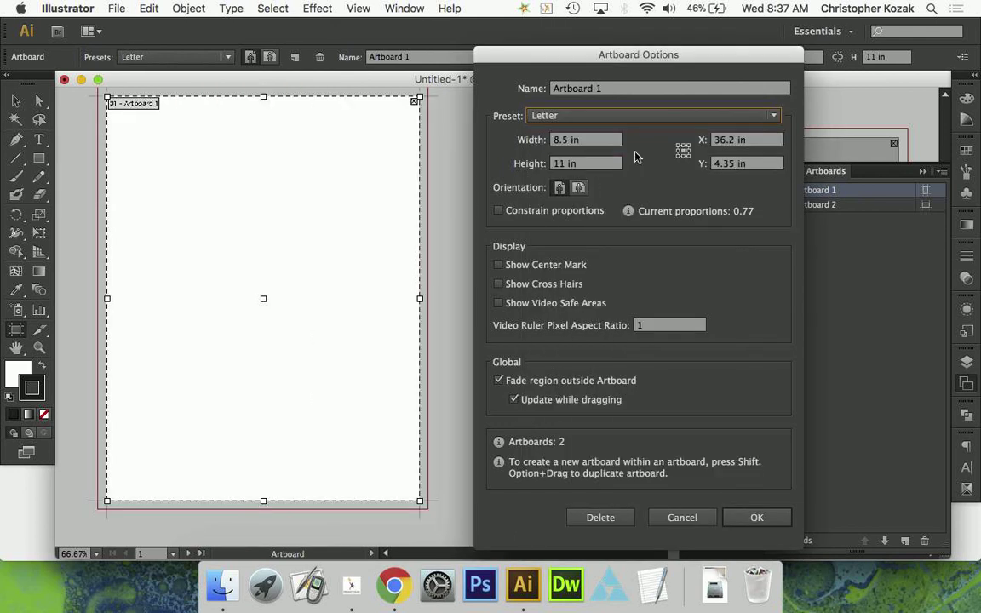
left_click(637, 115)
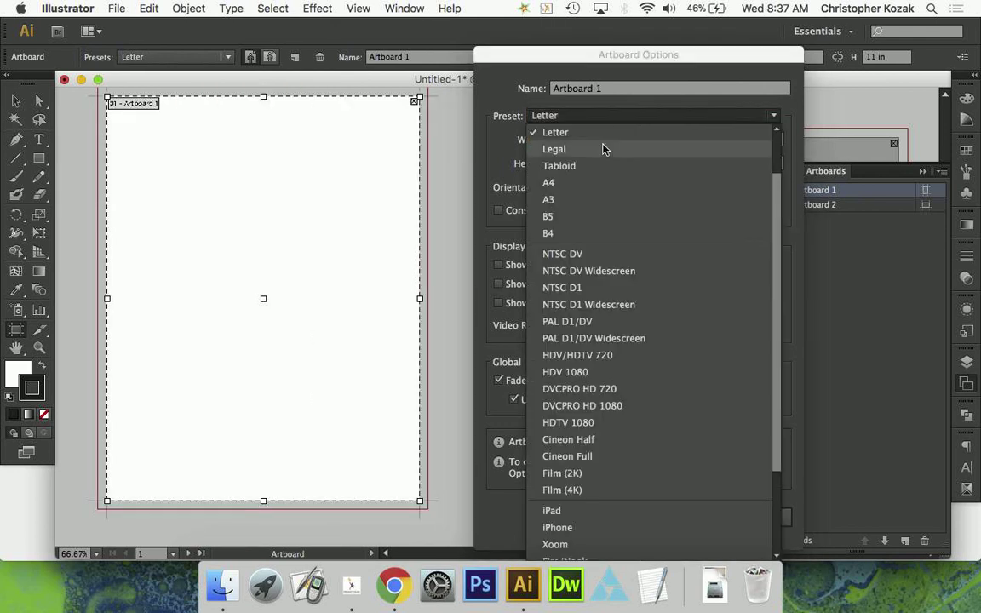
left_click(594, 166)
- Look through the available print, video, device and screen size presets, keeping Tabloid for Artboard 1
left_click(596, 116)
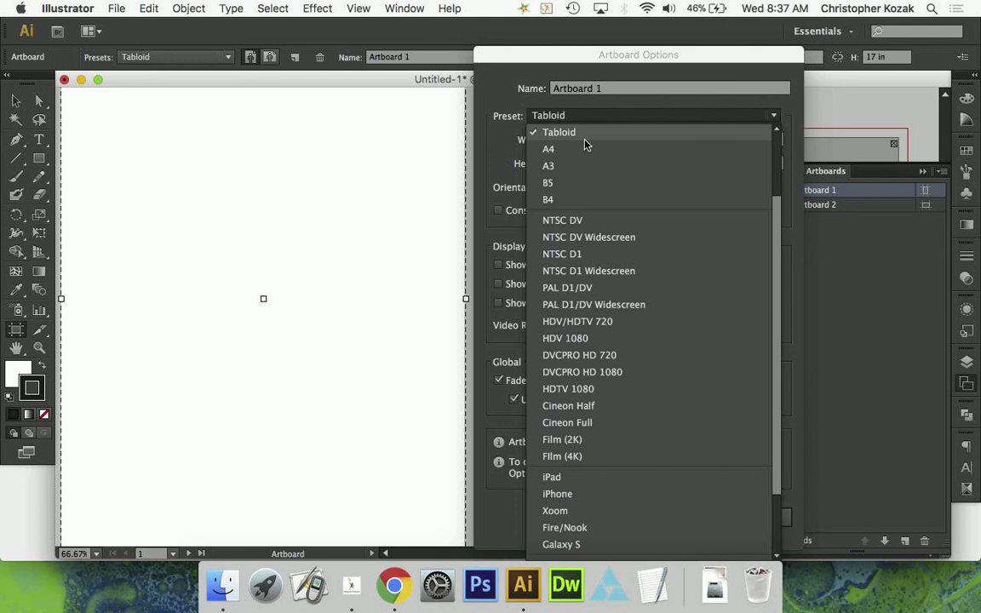
scroll(585, 142, "up", 5)
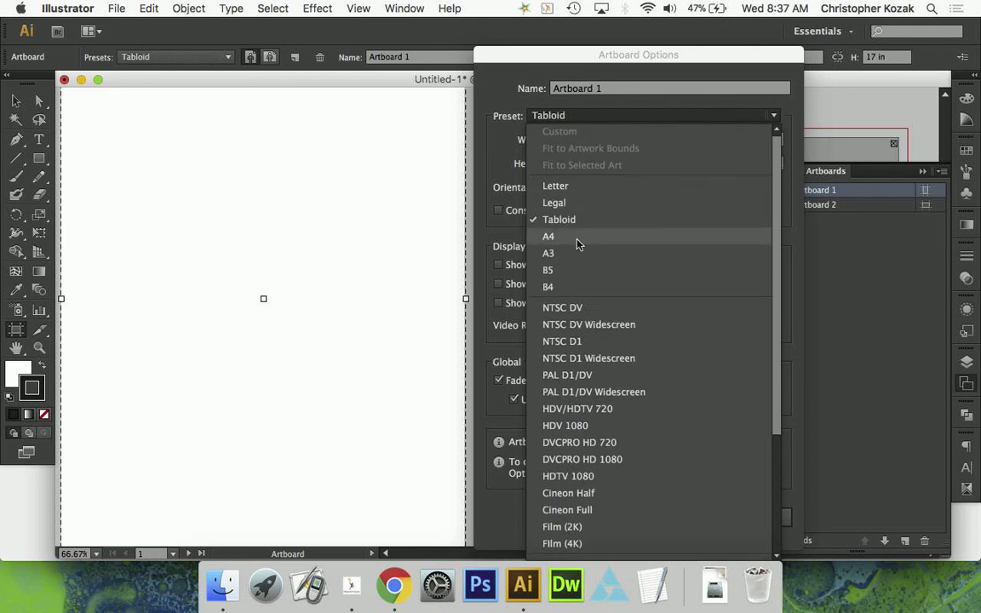
scroll(617, 341, "down", 5)
scroll(619, 339, "up", 3)
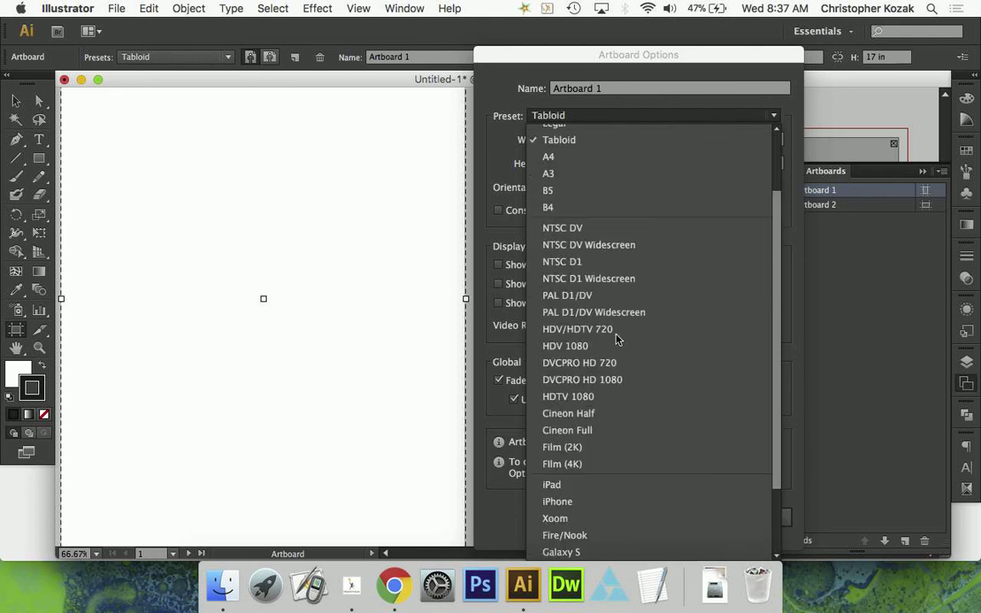
scroll(624, 312, "down", 3)
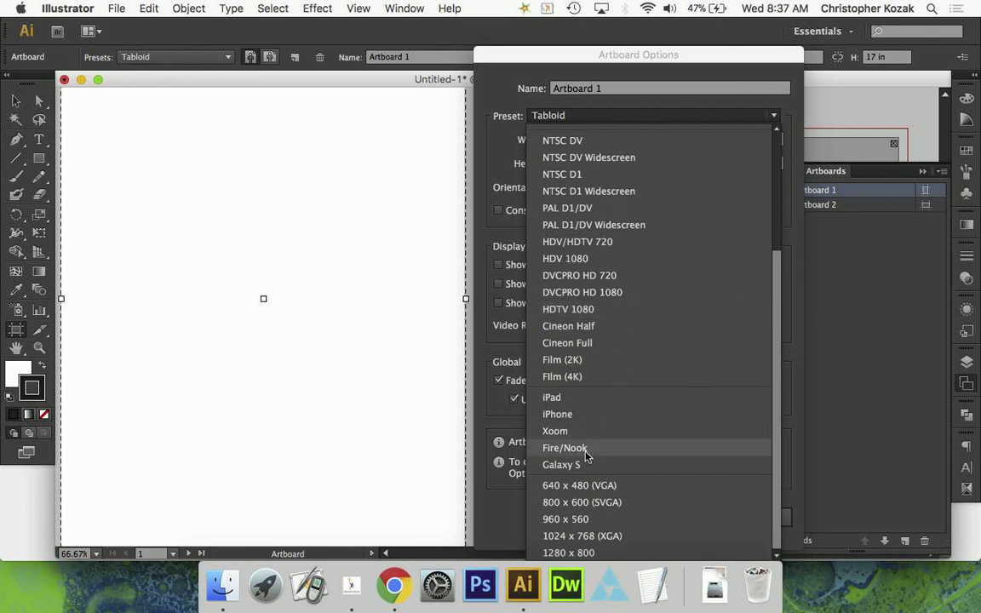
scroll(600, 216, "up", 3)
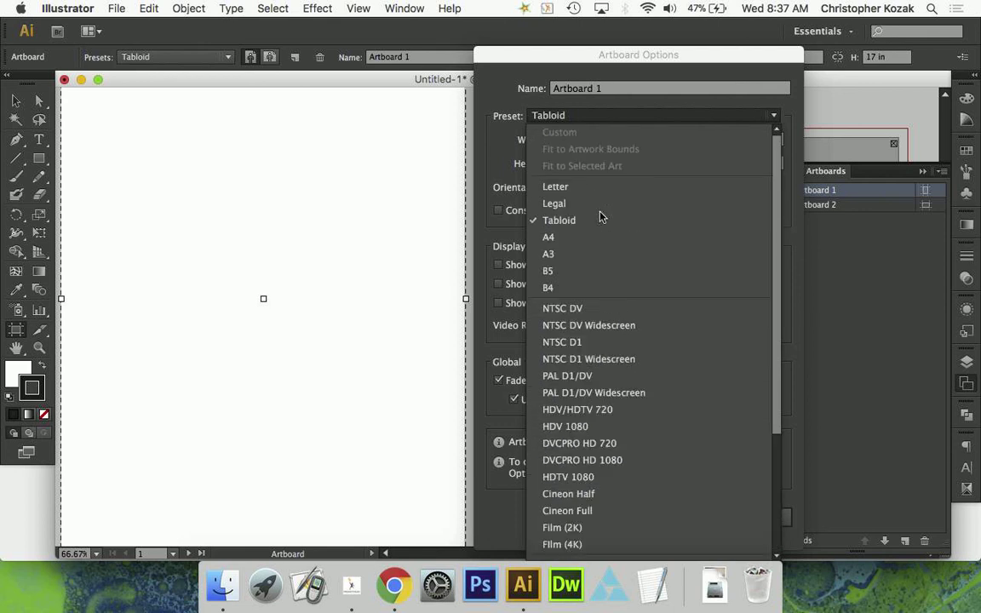
left_click(491, 218)
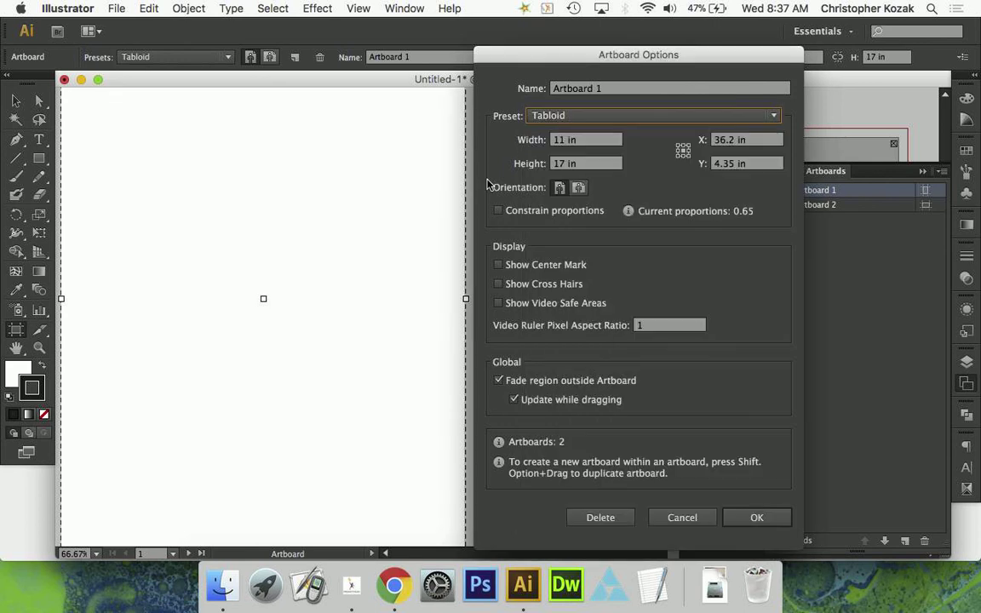
- Apply the Letter preset to Artboard 1 and set its width to 4 in
left_click(578, 143)
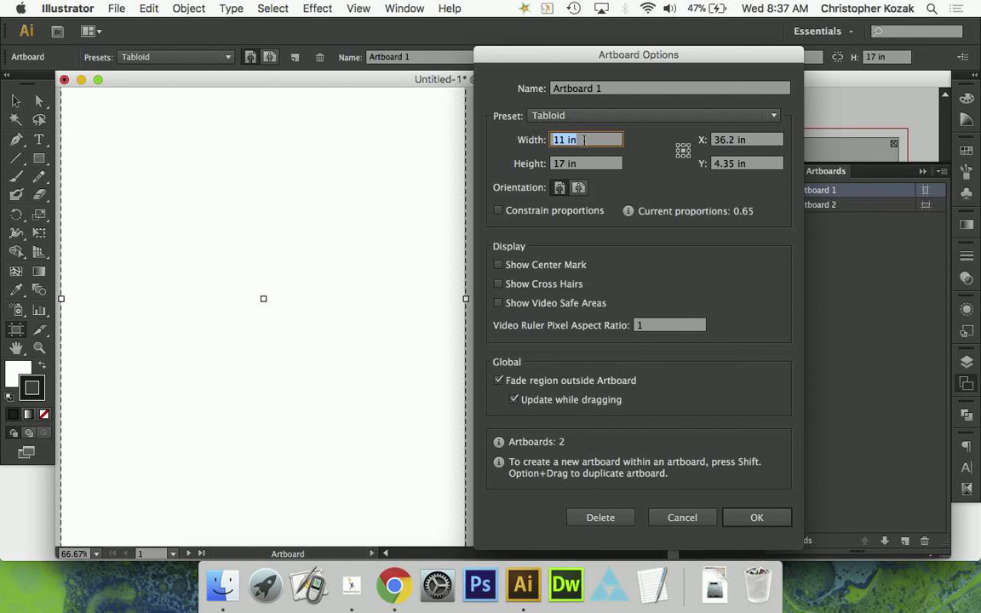
left_click(572, 116)
scroll(578, 164, "up", 3)
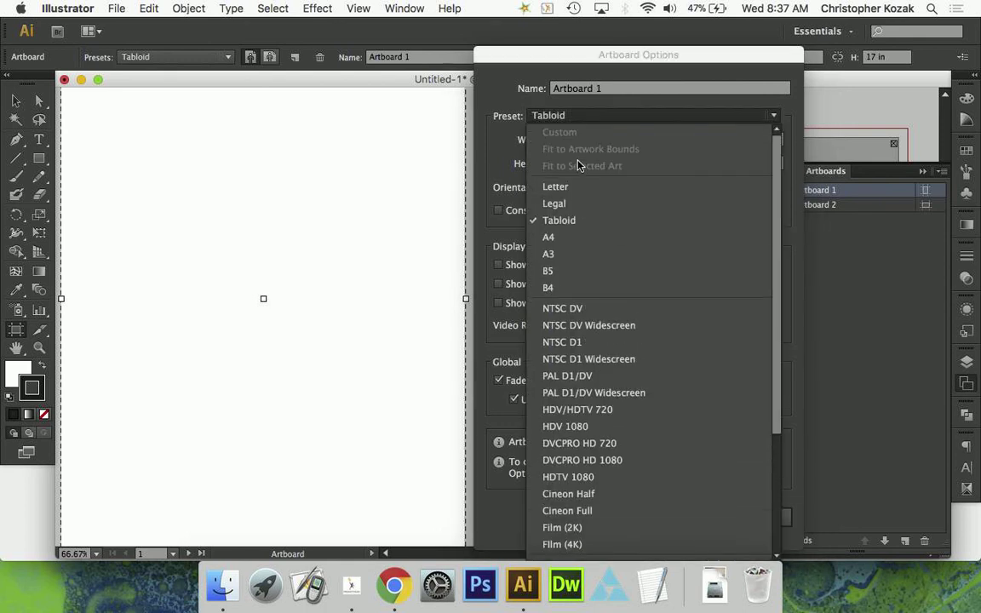
left_click(573, 184)
left_click(571, 147)
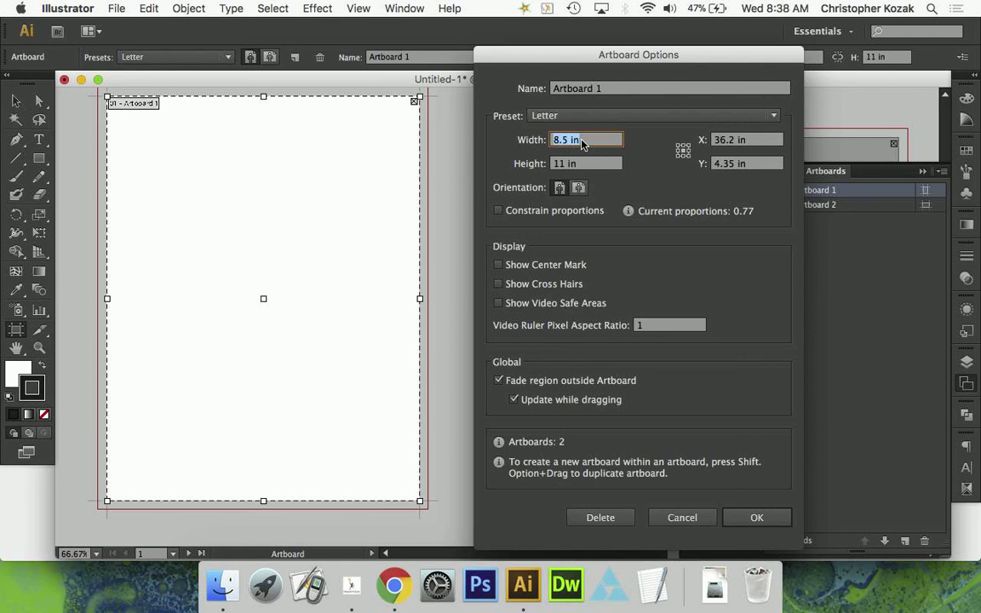
key("BackSpace")
type("4")
key("Tab")
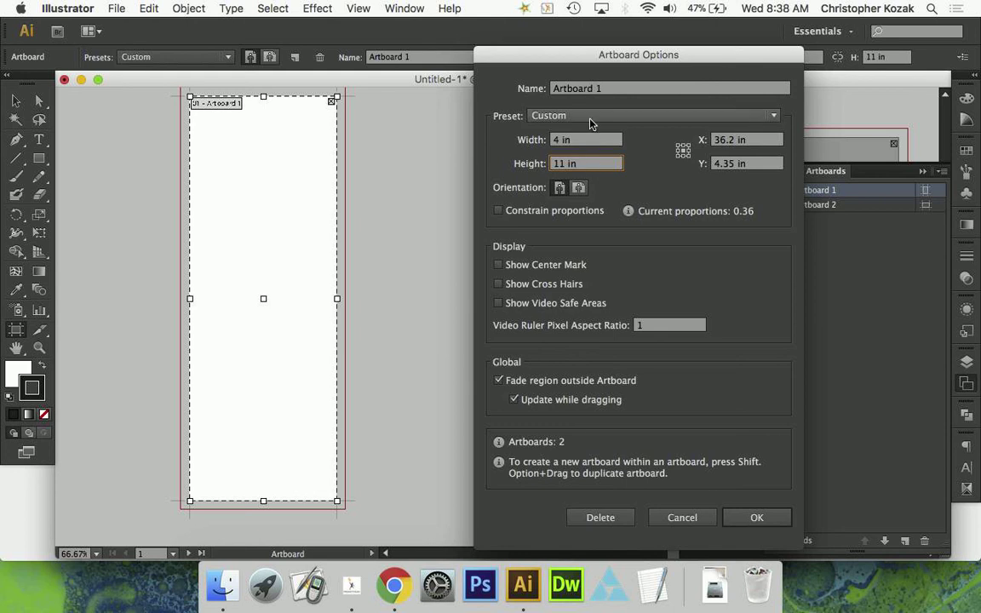
- Reapply the Letter preset to Artboard 1 and set its width to 6 in
left_click(532, 116)
left_click(536, 186)
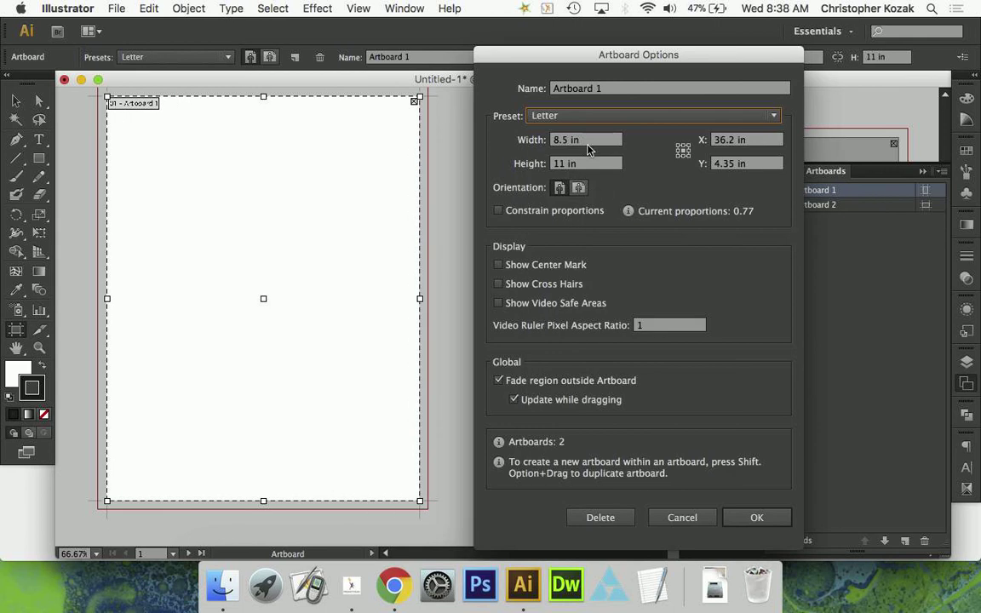
left_click(585, 140)
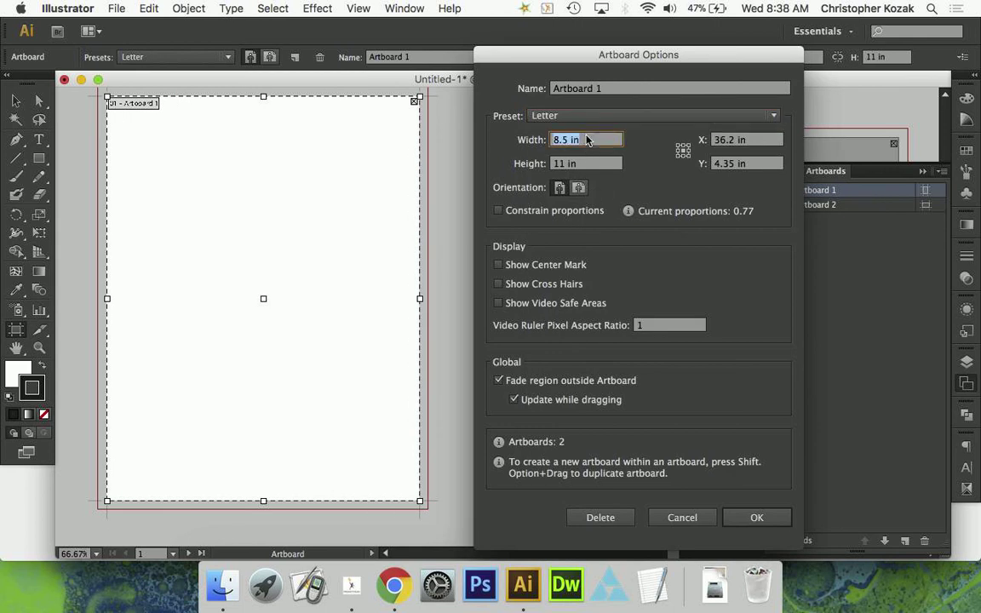
type("6")
left_click(596, 165)
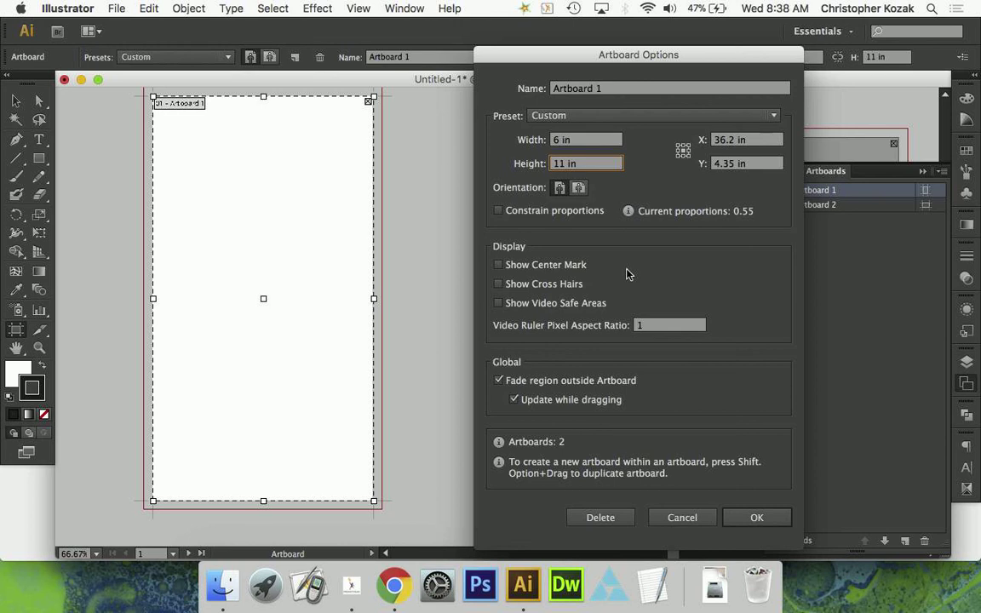
- Show the center mark, cross hairs and video safe areas on Artboard 1
left_click(509, 265)
left_click(516, 284)
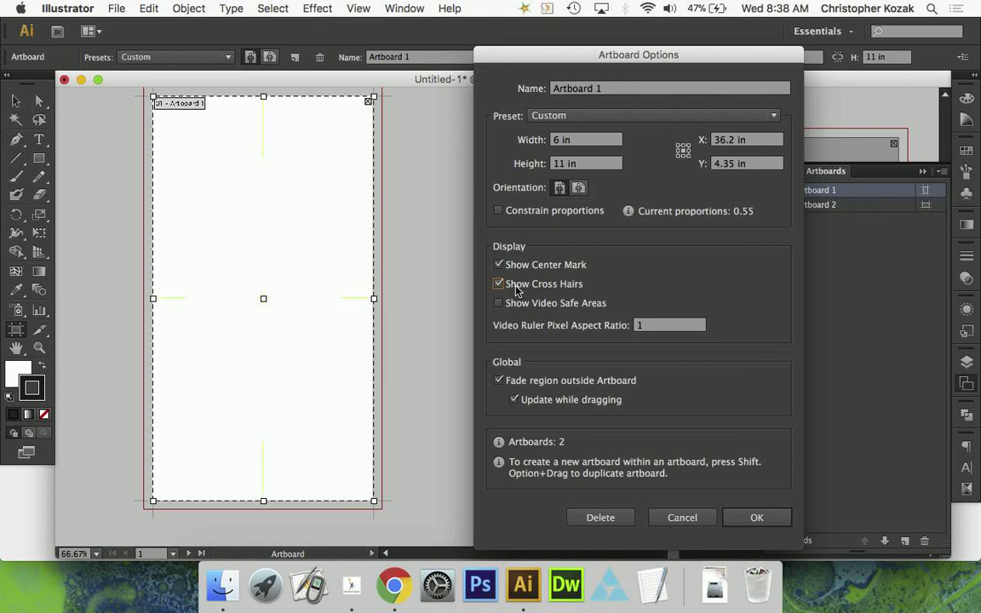
left_click(521, 305)
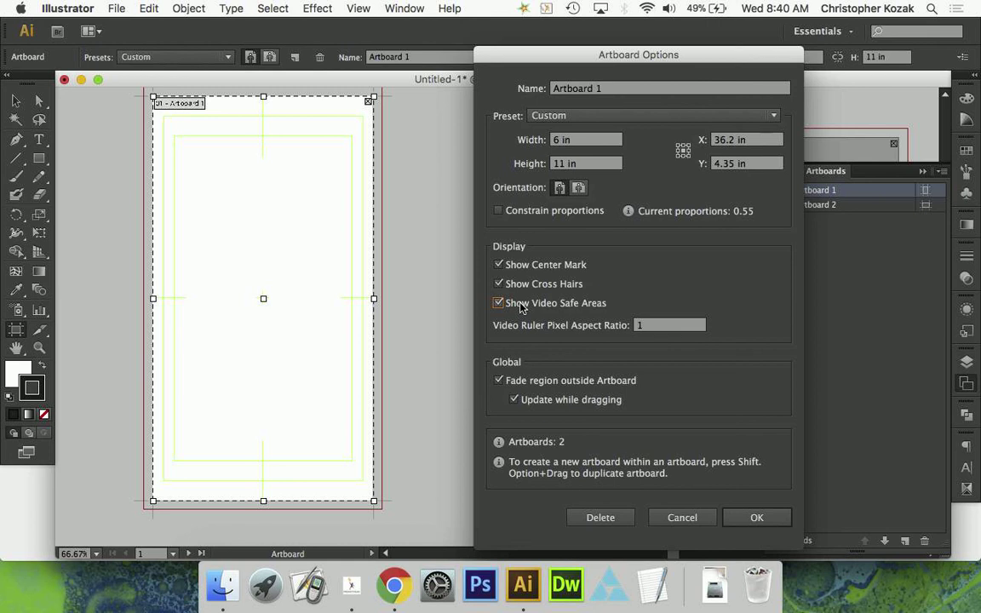
- Hide the video safe areas, cross hairs and center mark on Artboard 1
left_click(521, 304)
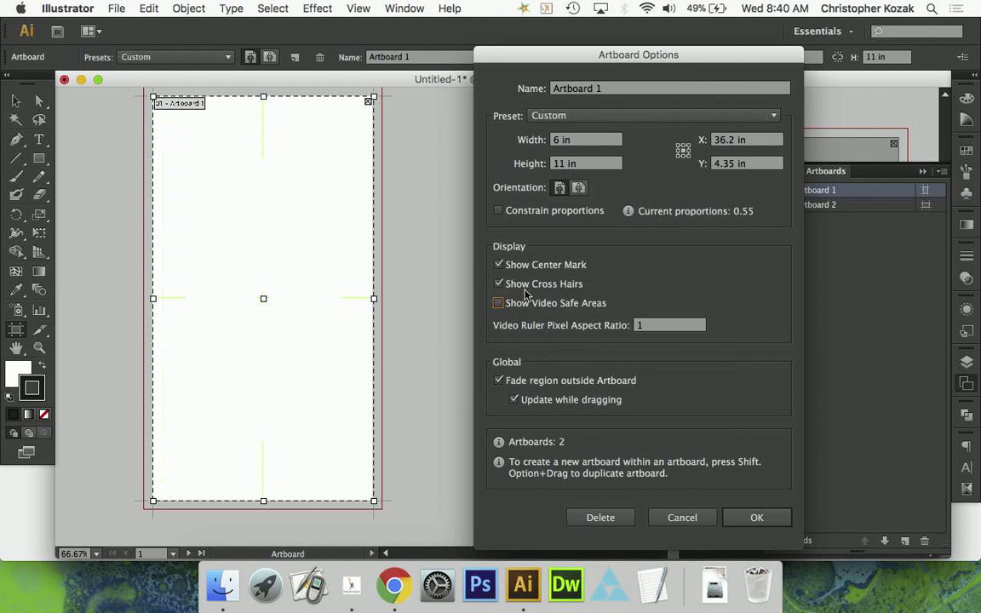
left_click(523, 283)
left_click(525, 265)
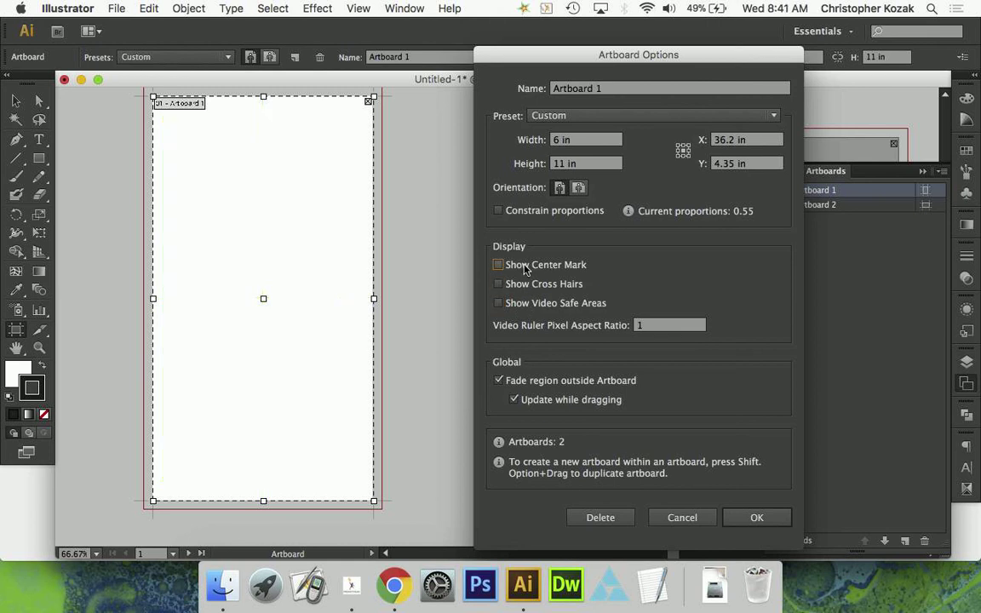
- Switch Artboard 1's orientation between landscape and portrait twice, ending in portrait
left_click(578, 188)
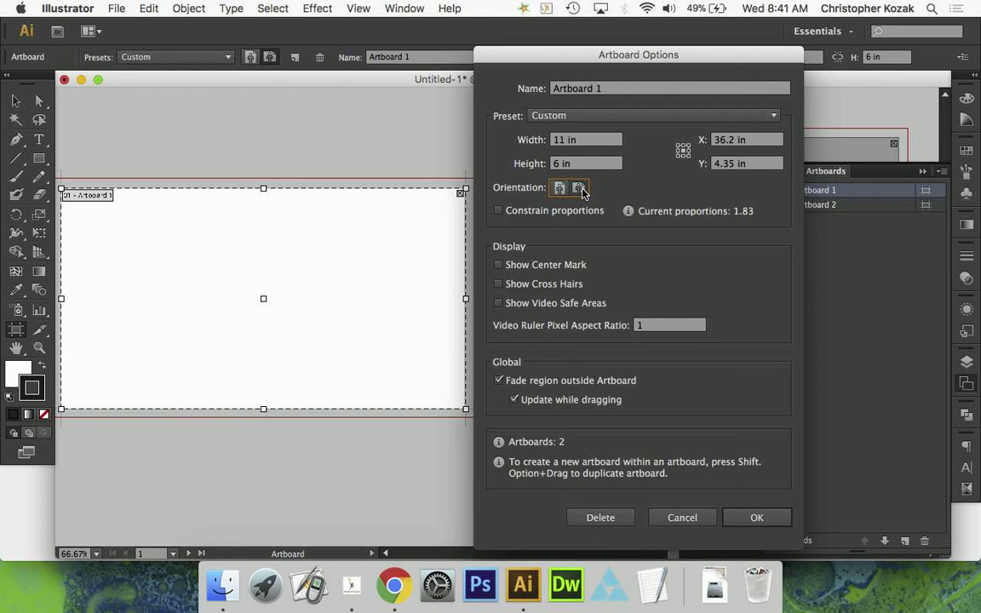
left_click(560, 190)
left_click(578, 188)
left_click(561, 189)
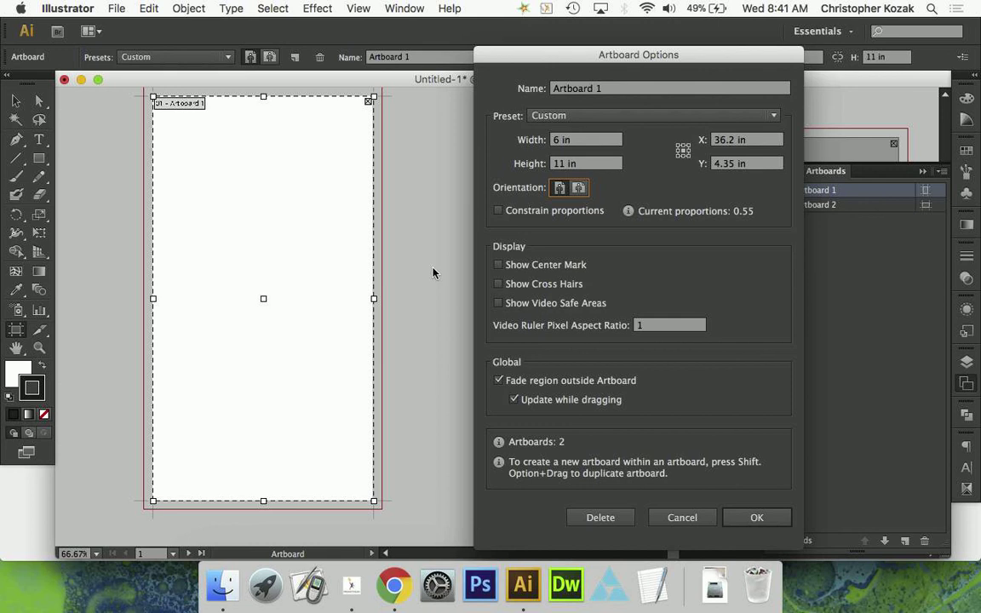
- Accept the Artboard 1 options and collapse the Artboards panel, leaving both artboards in view
left_click(777, 520)
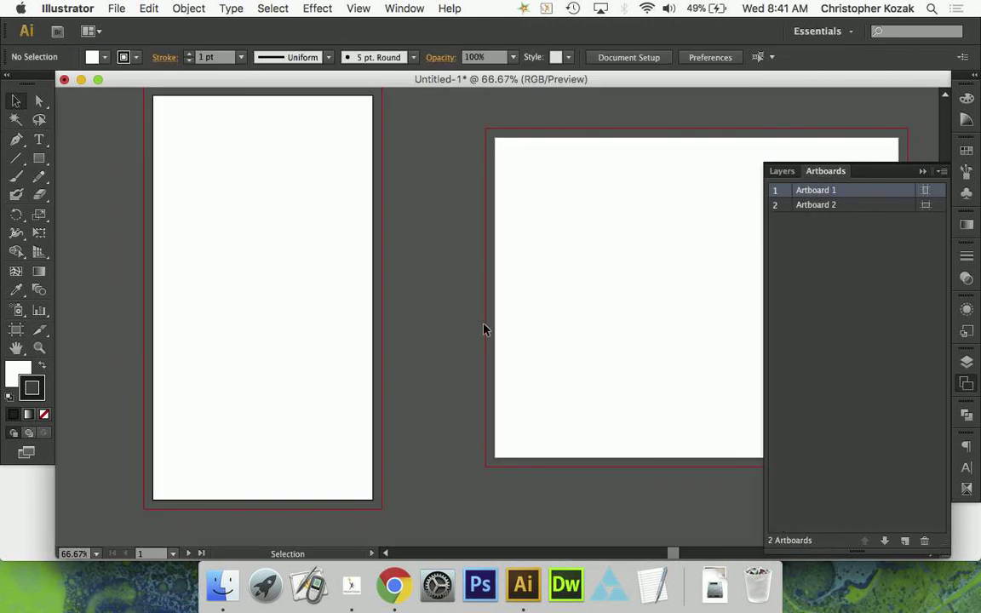
scroll(533, 211, "right", 5)
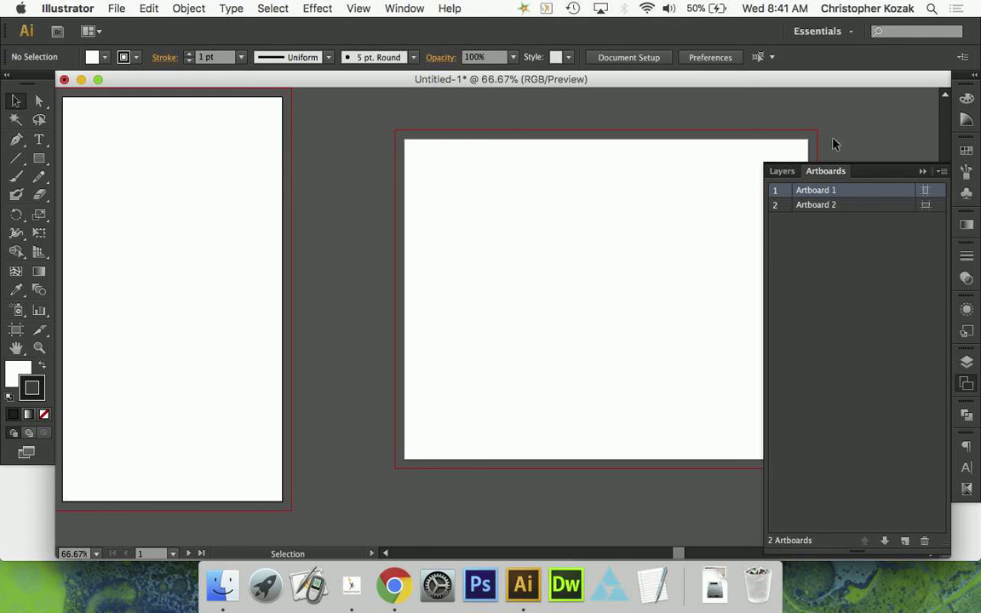
left_click(664, 222)
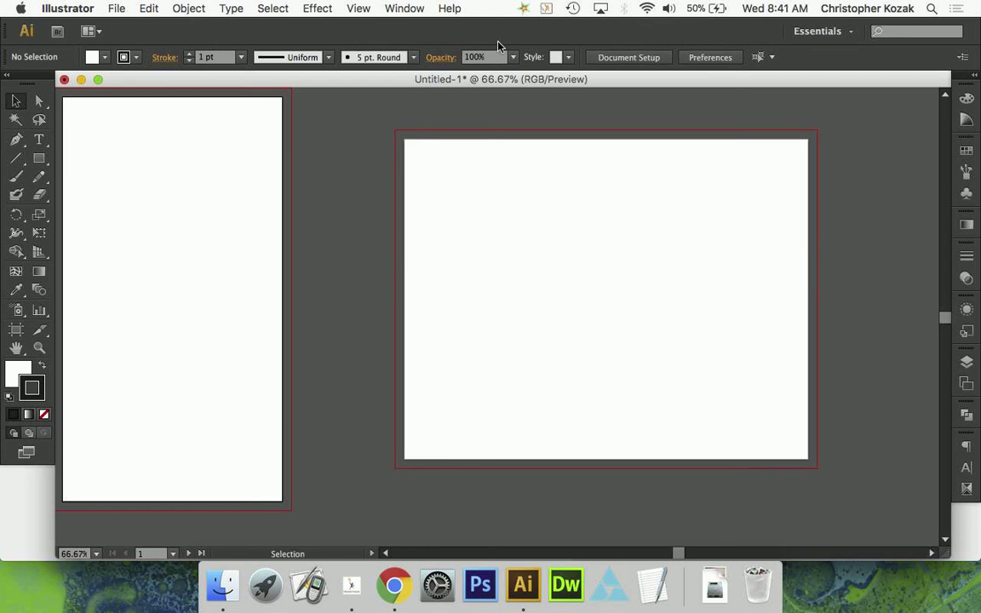
scroll(407, 141, "left", 3)
scroll(406, 141, "up", 1)
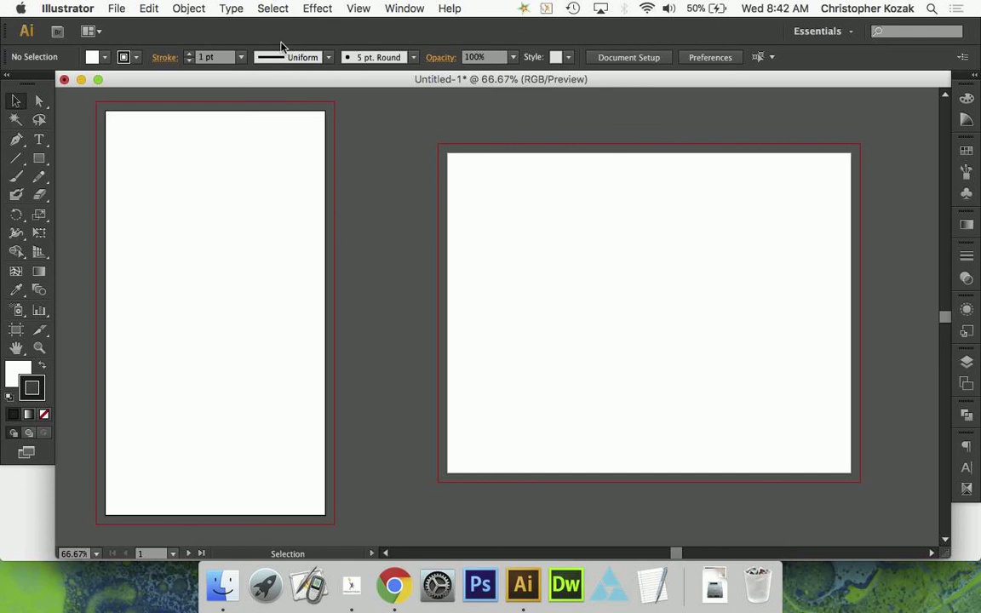
- Open the Pathfinder panel and float it above the gap between the two artboards
left_click(393, 10)
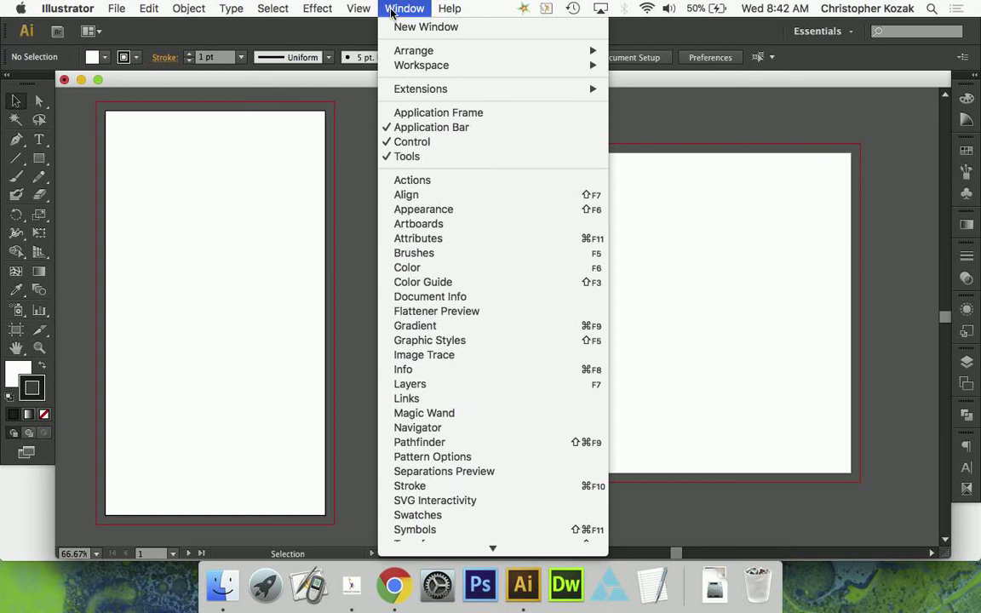
left_click(405, 444)
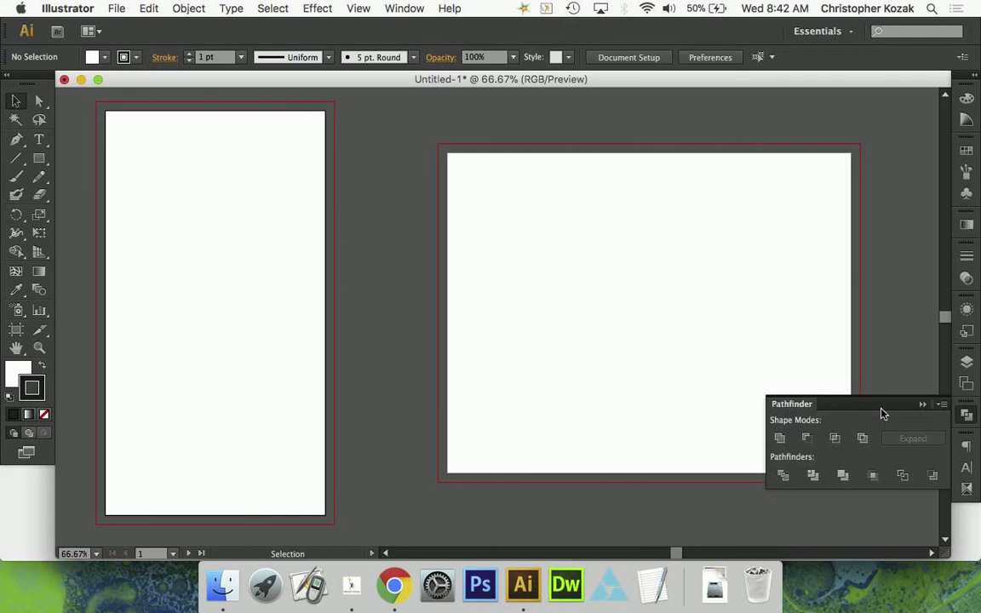
left_click_drag(882, 409, 431, 113)
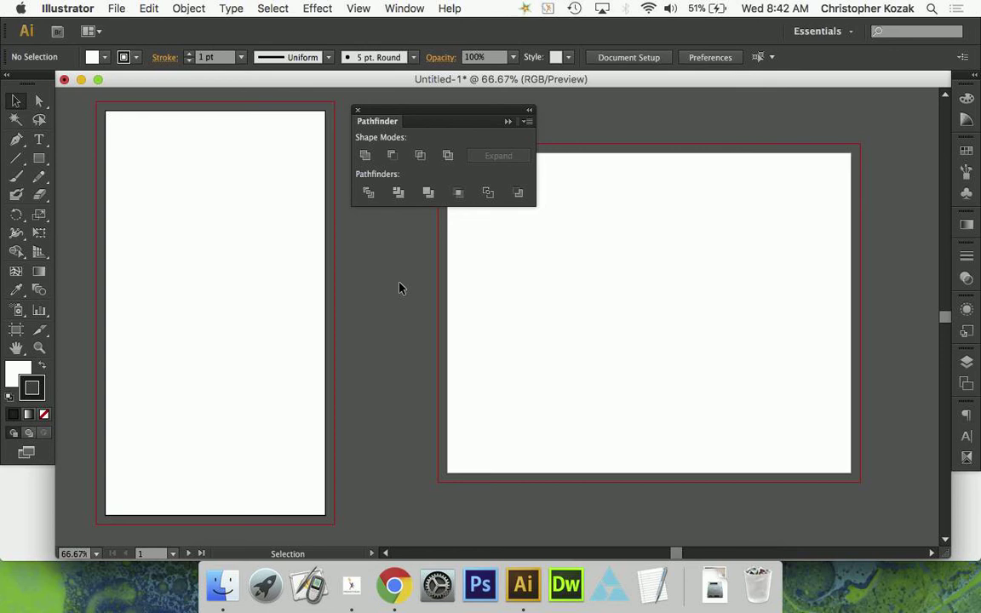
- Draw a circle with the Ellipse tool in the upper part of Artboard 2
left_click(39, 158)
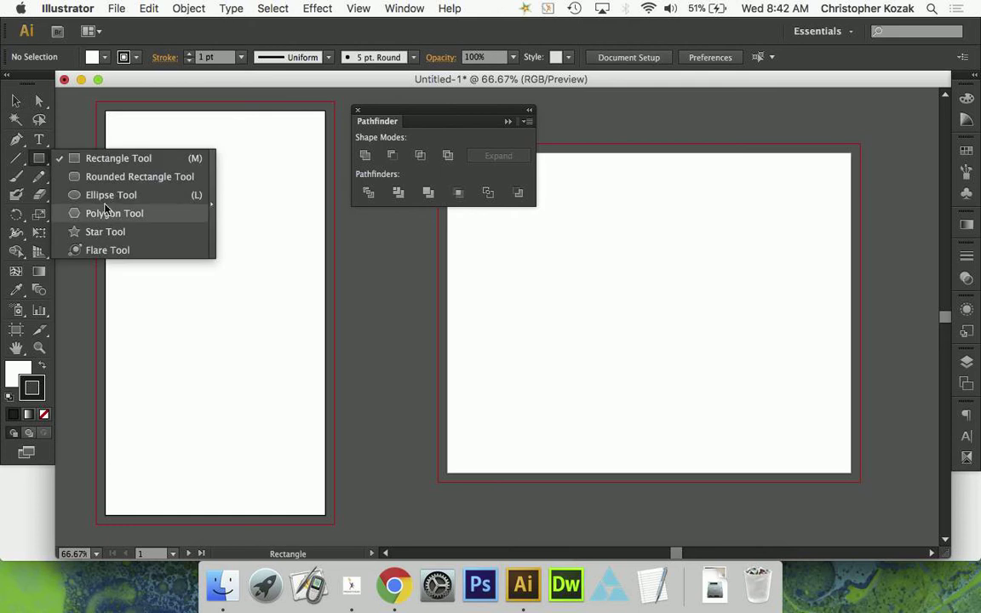
left_click(108, 195)
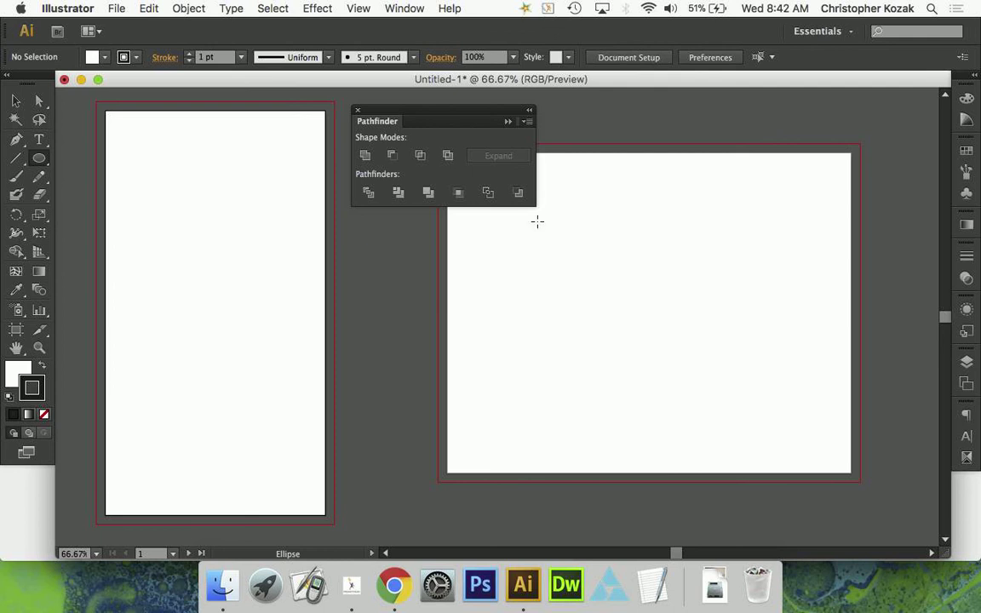
left_click_drag(545, 213, 641, 333)
left_click(15, 100)
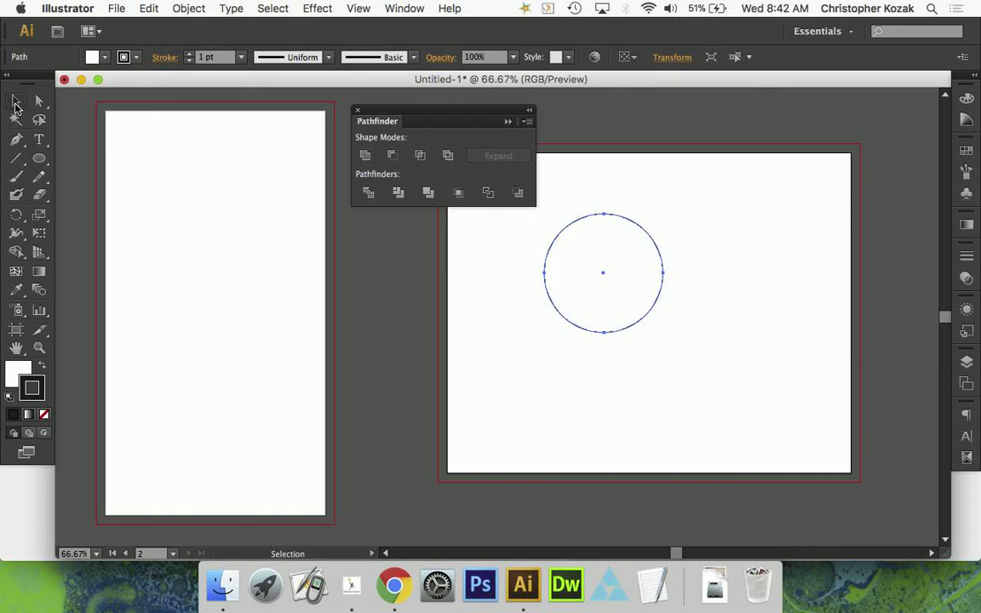
- Remove the circle's stroke and give it a dark green fill, 1d6313
left_click(43, 368)
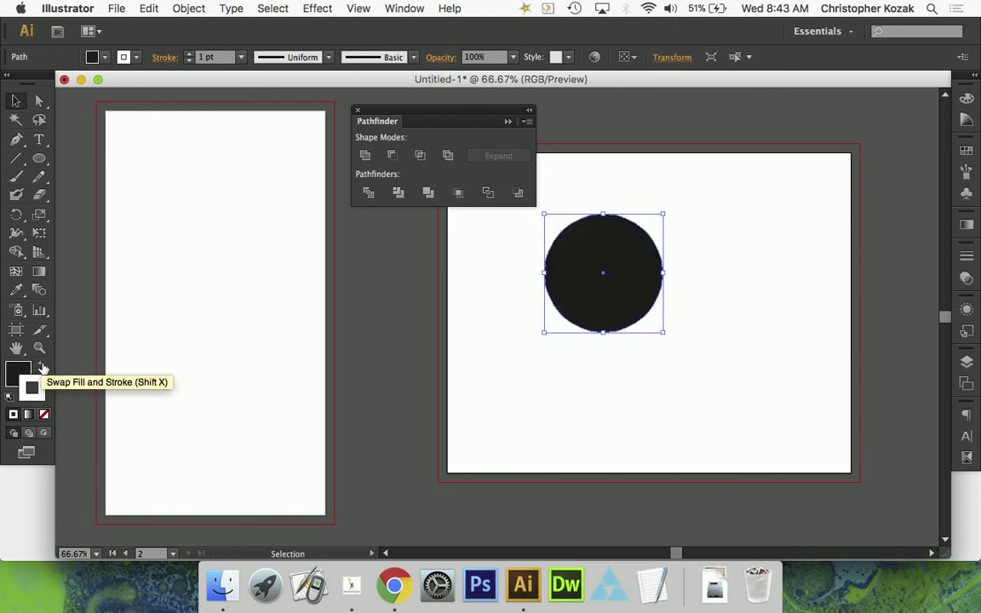
left_click(45, 413)
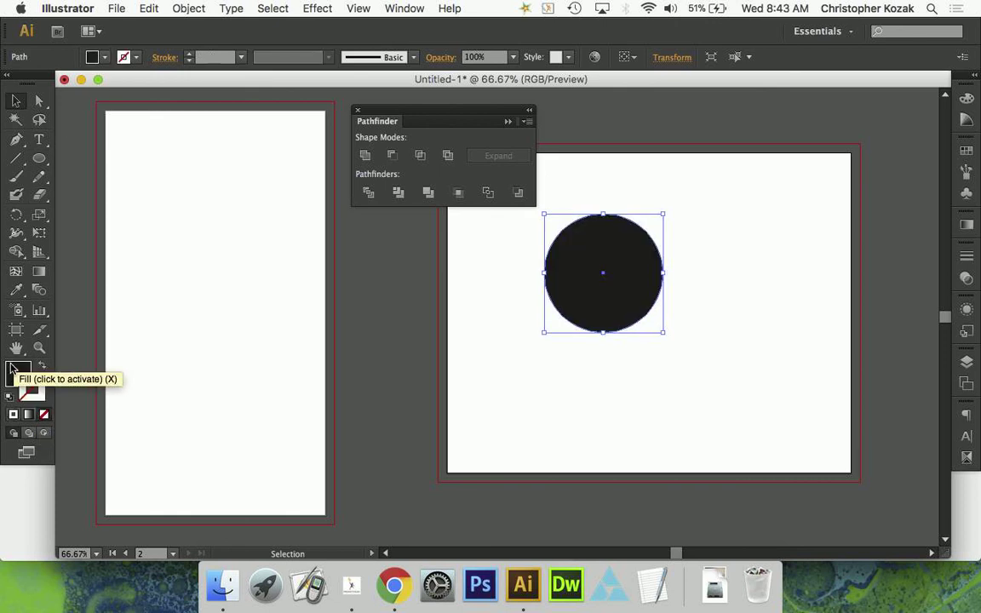
double_click(15, 367)
left_click(573, 266)
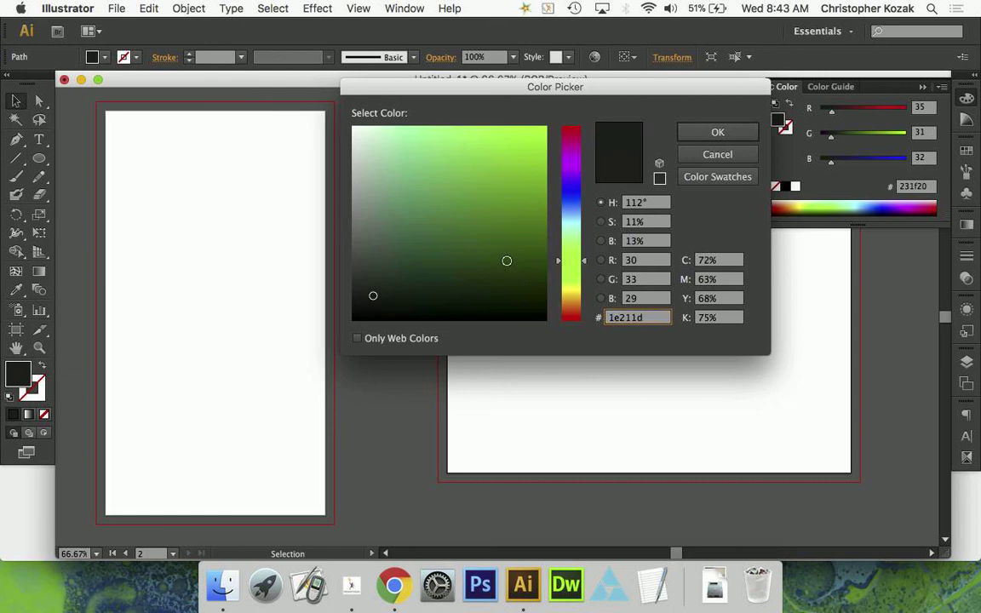
left_click_drag(499, 257, 509, 245)
left_click(715, 133)
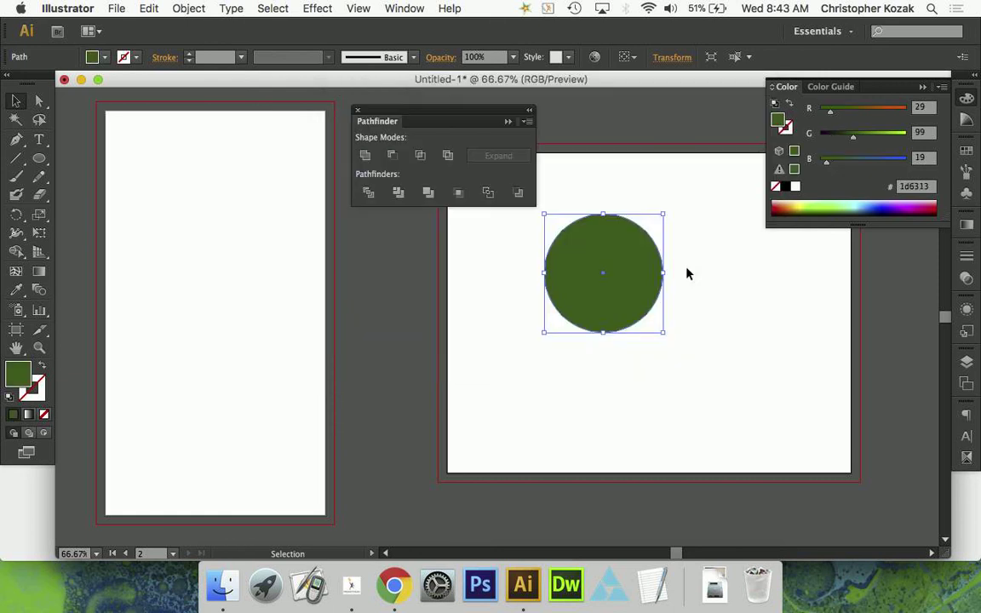
- Move the green circle horizontally toward Artboard 2's left edge and deselect it
left_click(707, 263)
left_click(550, 260)
left_click_drag(569, 234, 519, 231)
left_click(668, 261)
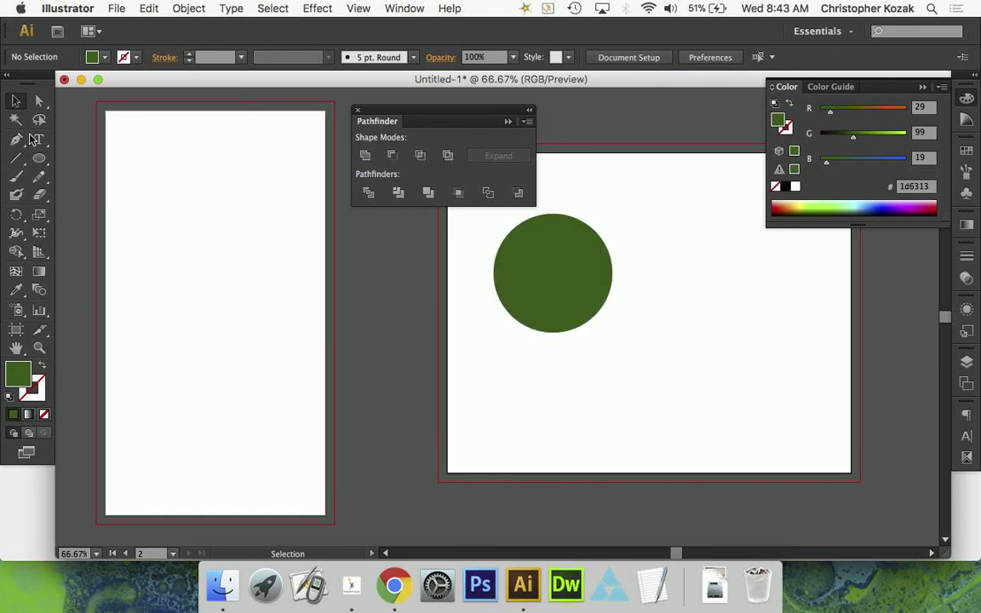
- Draw a near-square rectangle with red fill c6343c on Artboard 2, overlapping the lower right quarter of the green circle
left_click(39, 159)
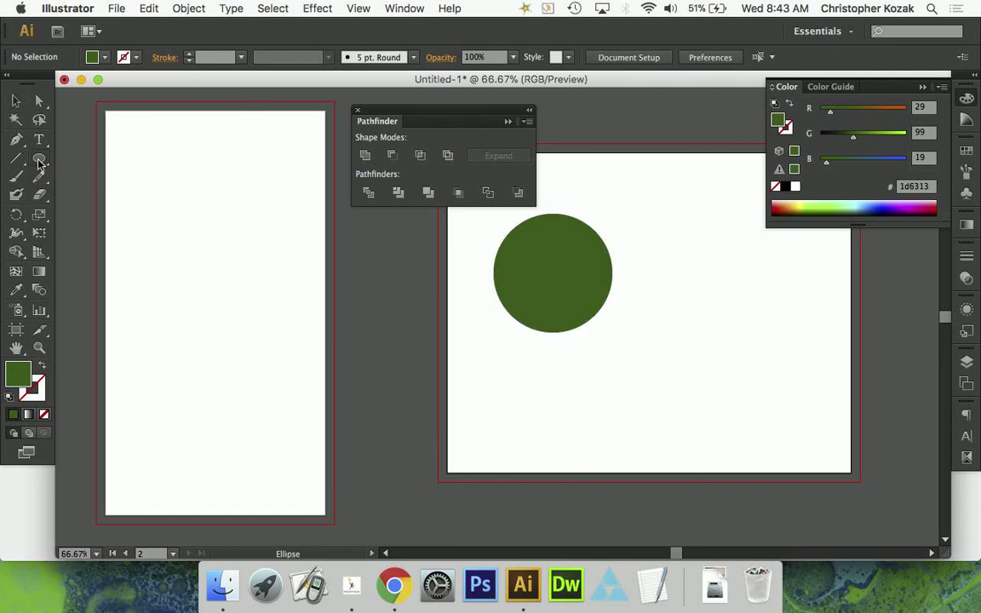
left_click_drag(38, 159, 68, 160)
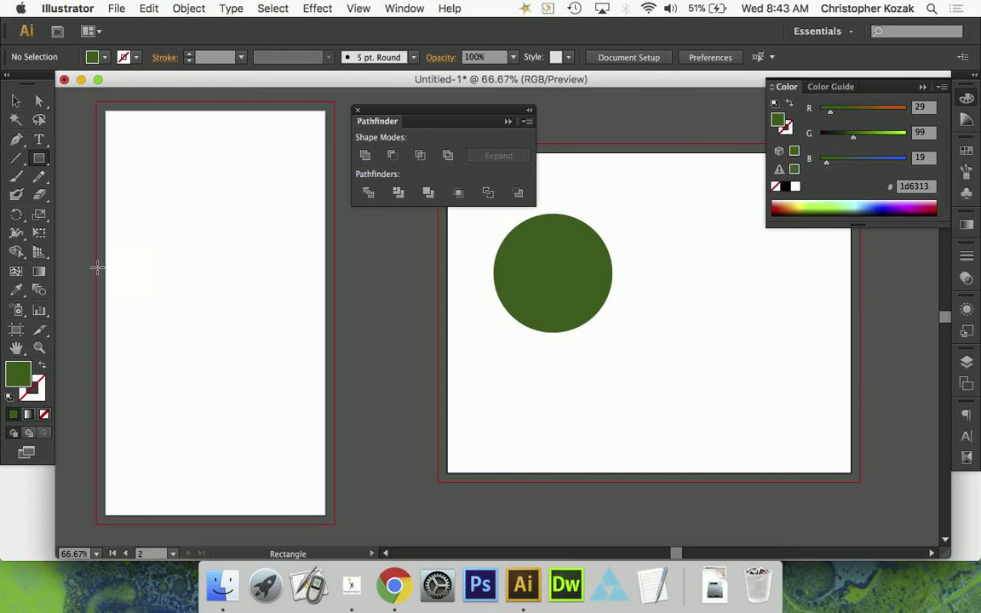
double_click(19, 372)
left_click(572, 136)
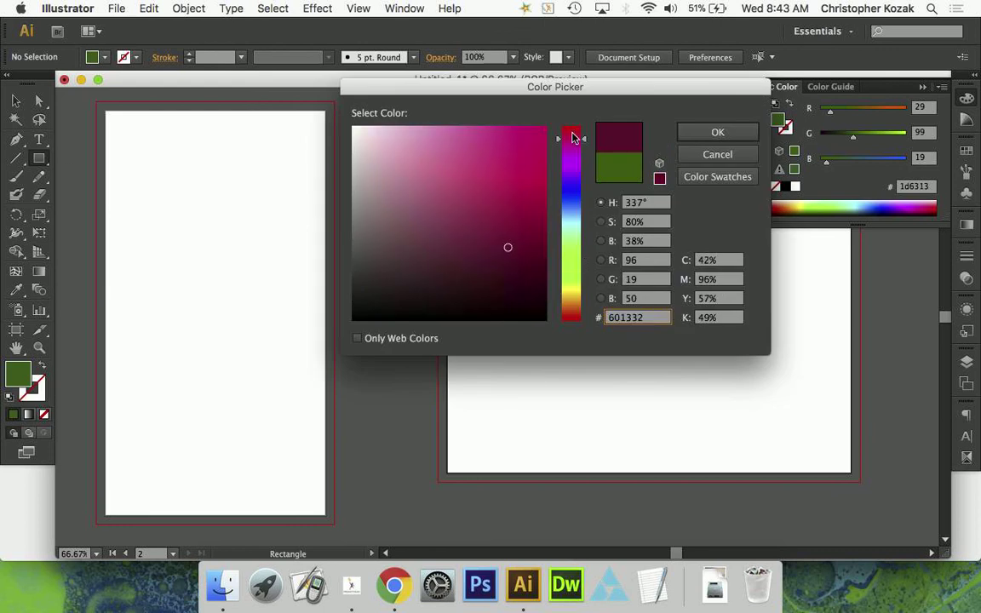
left_click(496, 166)
left_click(718, 132)
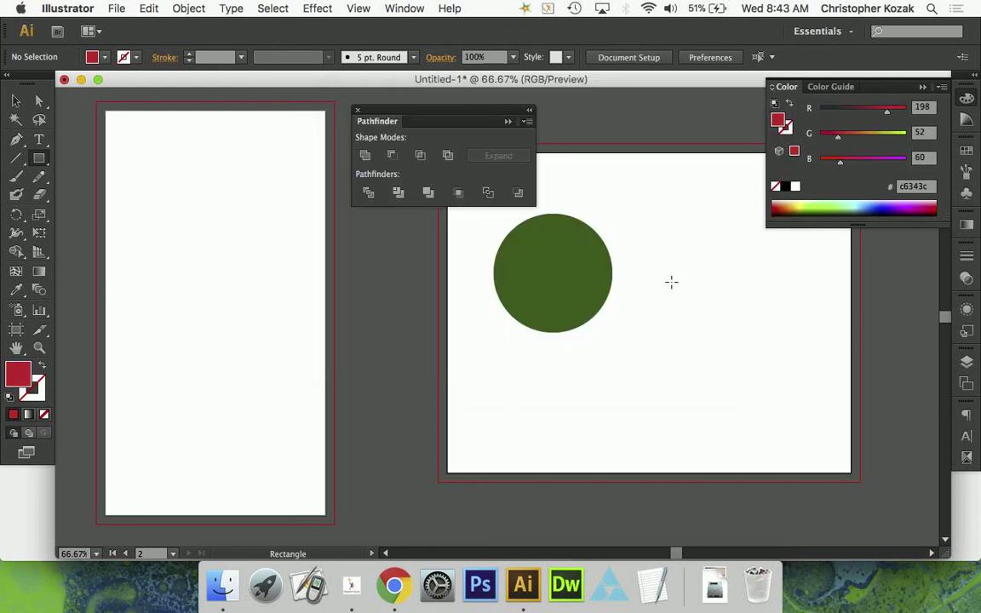
left_click_drag(724, 259, 554, 426)
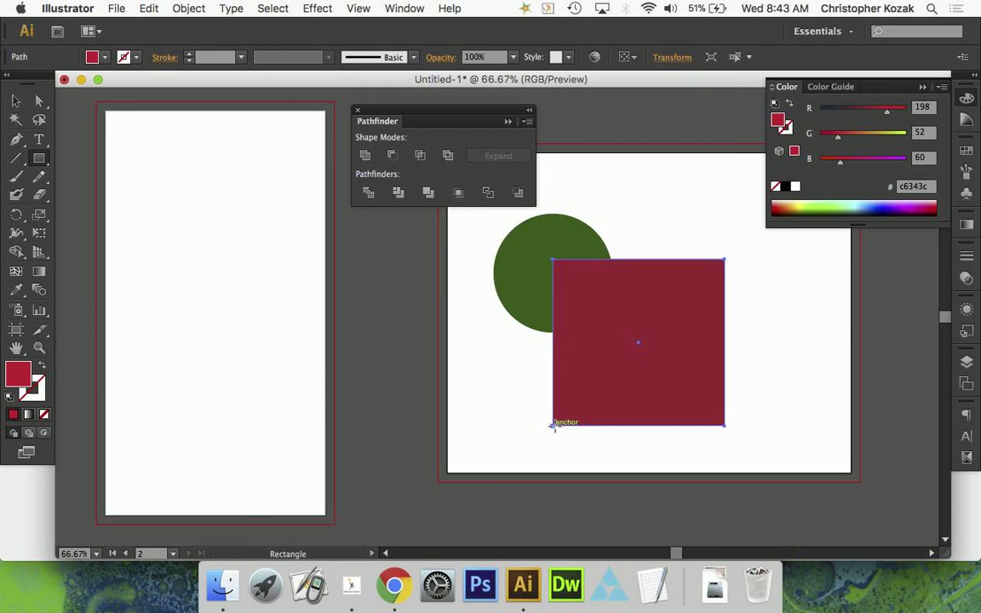
left_click(15, 99)
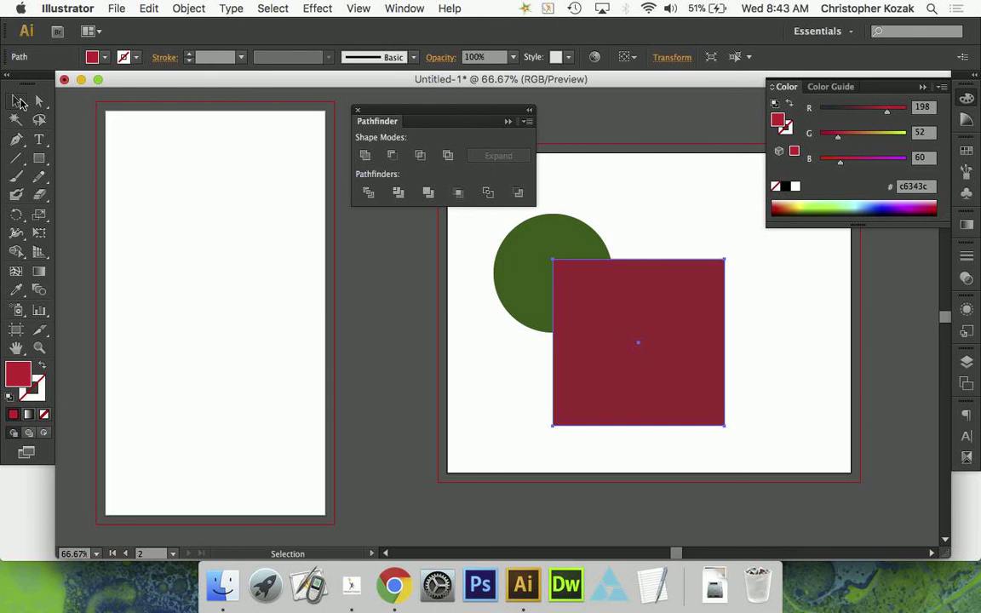
left_click(409, 336)
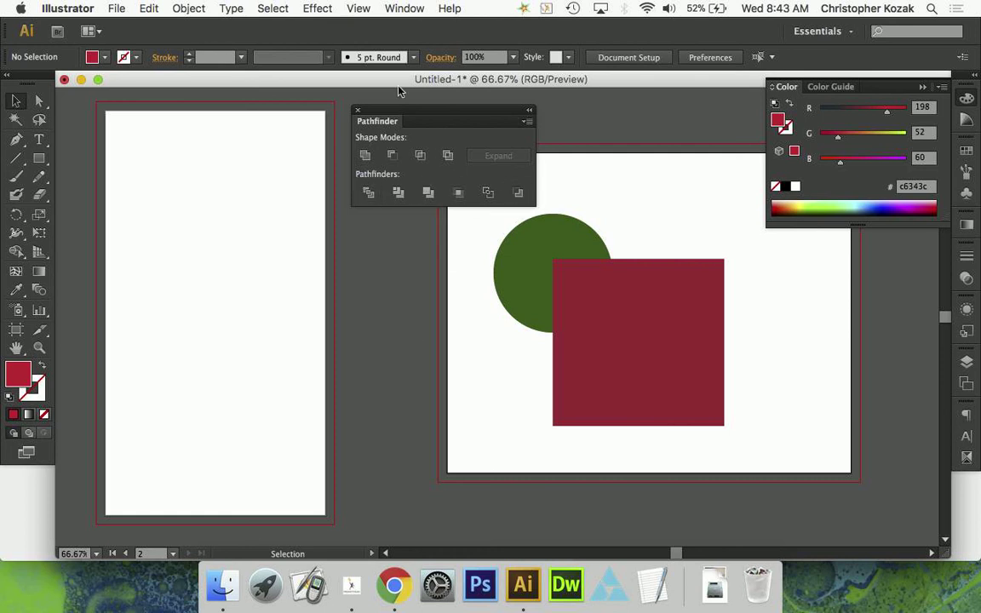
- Select the green circle and the red rectangle together
left_click_drag(417, 115, 405, 111)
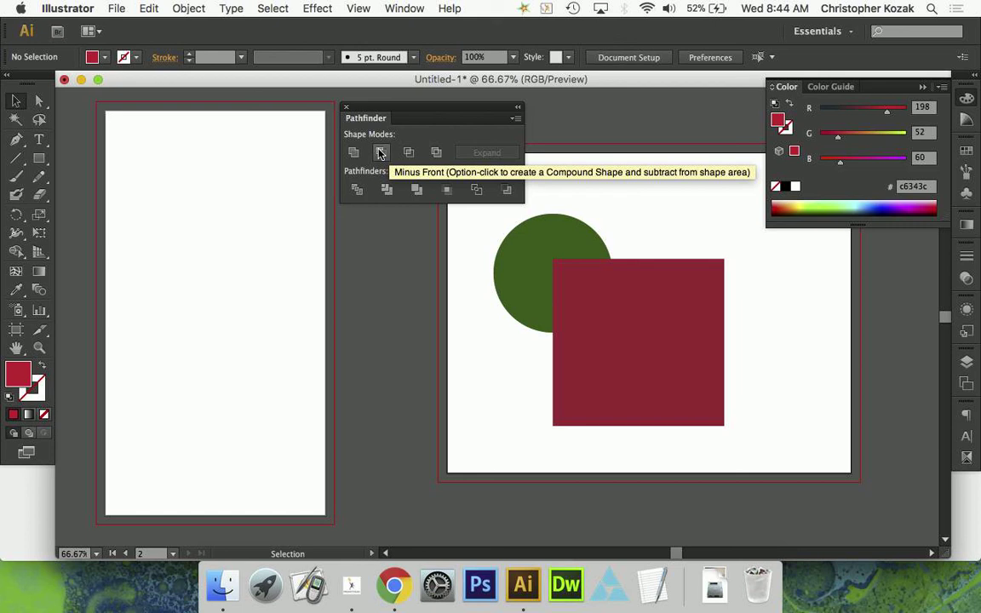
left_click(14, 102)
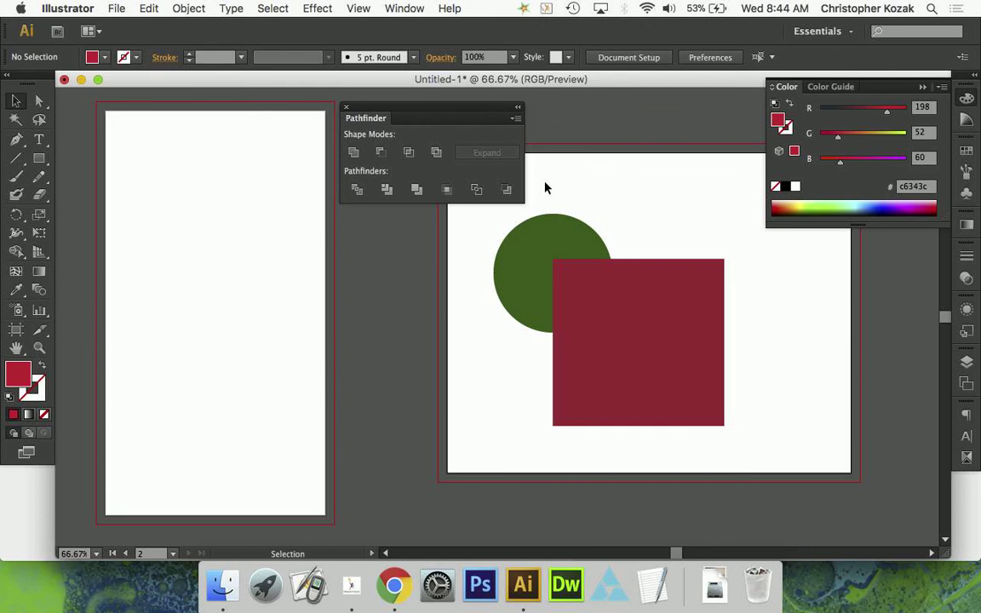
left_click_drag(546, 187, 702, 348)
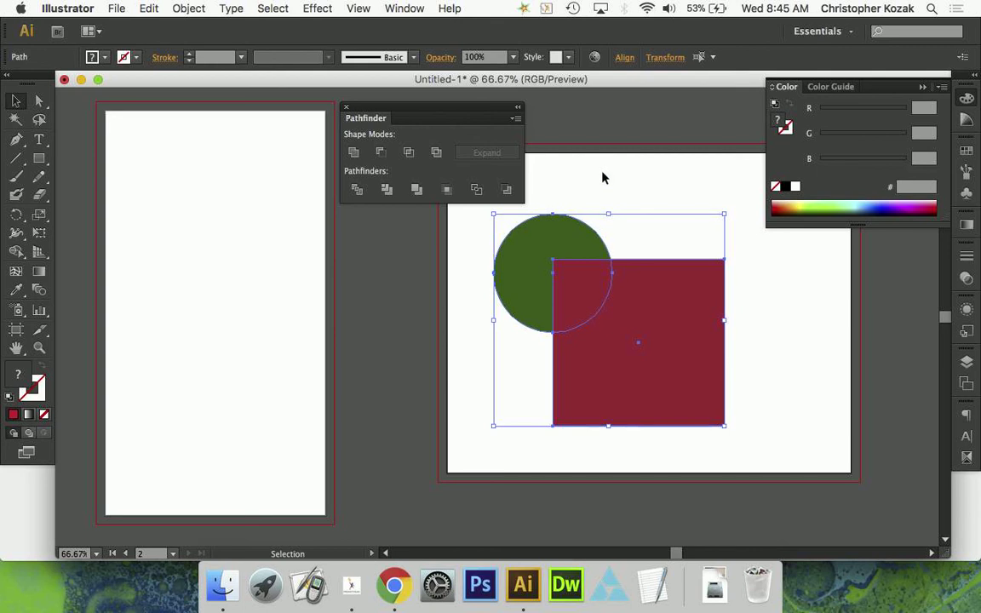
- Try uniting the circle and rectangle and moving the merged shape to the right, and undo back to two separate shapes
left_click(353, 154)
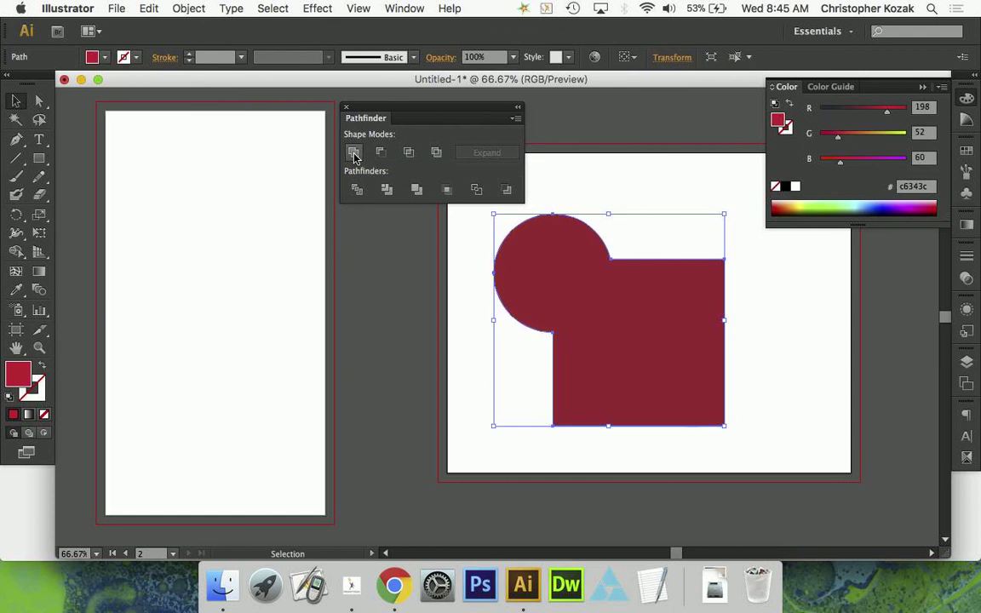
left_click(397, 285)
left_click_drag(538, 283, 693, 284)
key("super+z")
key("super+shift+z")
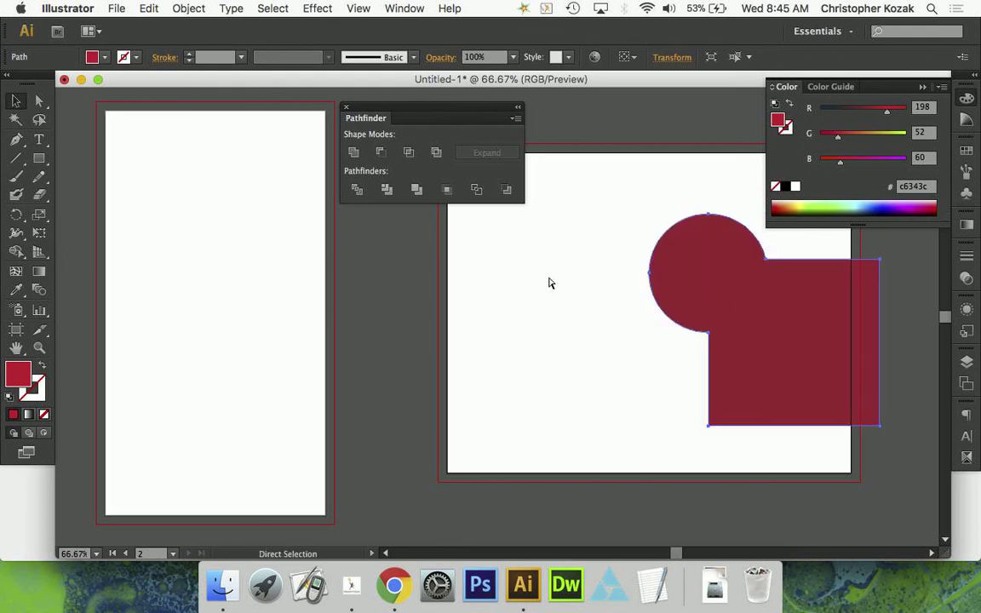
key("super+z")
key("super+z")
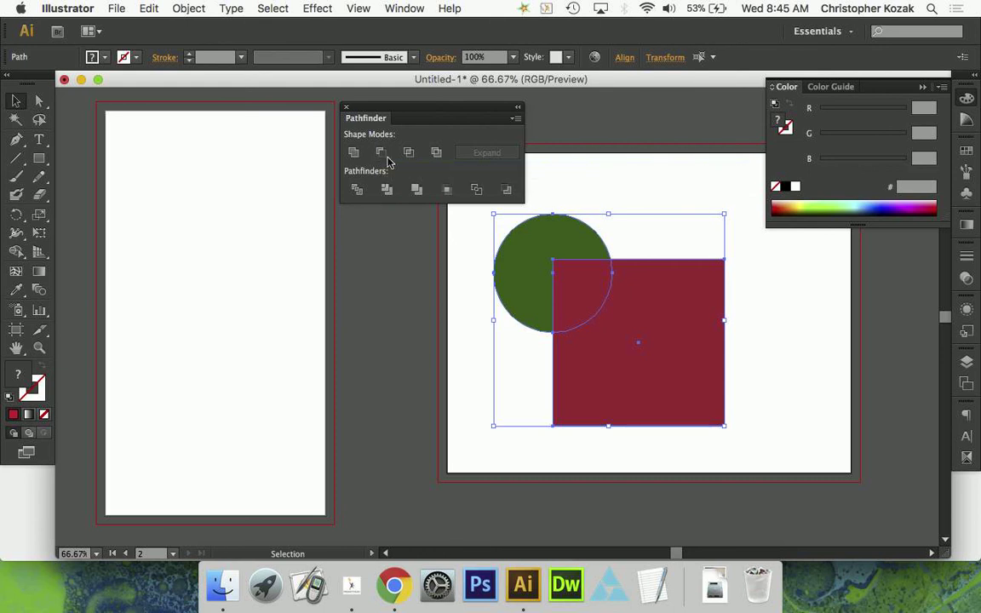
- Try Minus Front and Intersect in turn on the circle and rectangle, undoing each operation
left_click(382, 153)
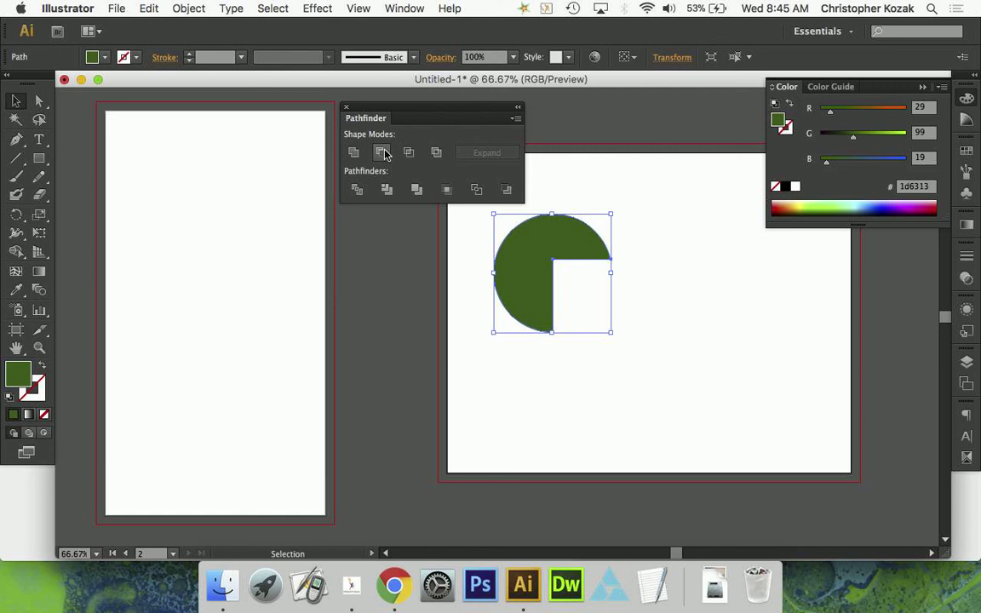
key("super+z")
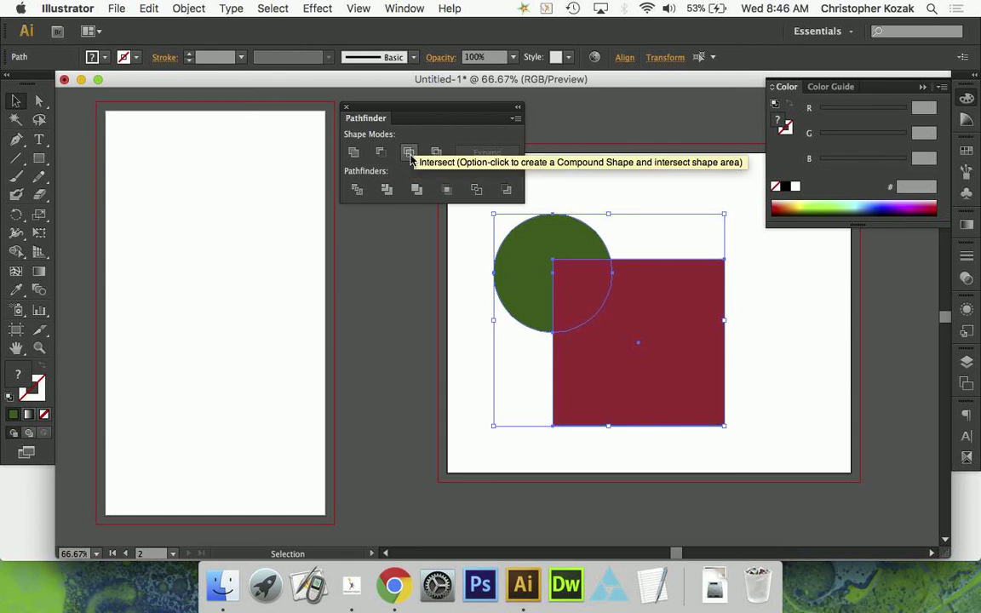
left_click(410, 154)
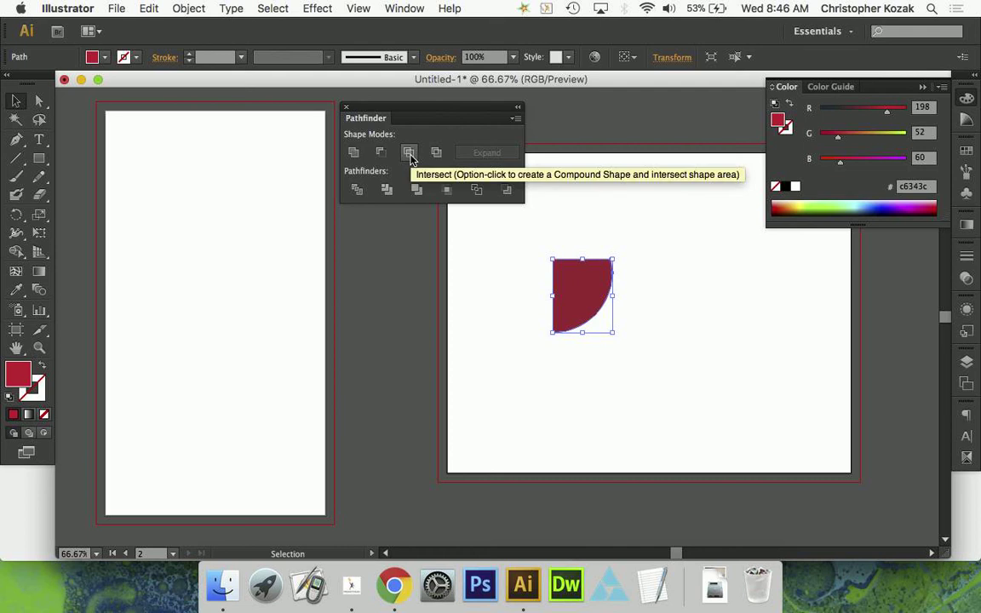
key("super+z")
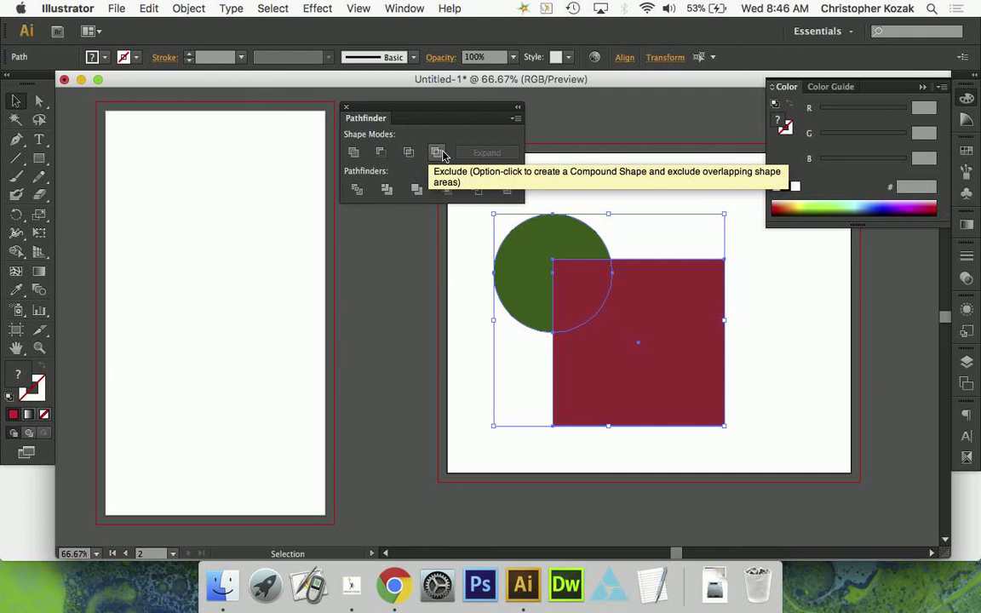
- Exclude the overlap between the circle and rectangle, and move the resulting group over to Artboard 1
left_click(437, 152)
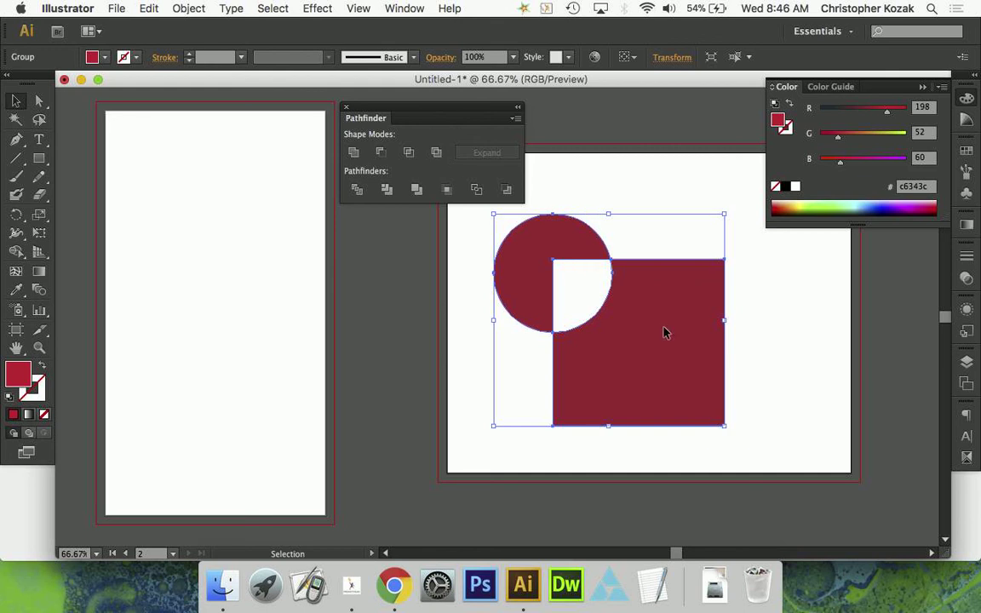
left_click_drag(664, 332, 235, 269)
left_click(512, 291)
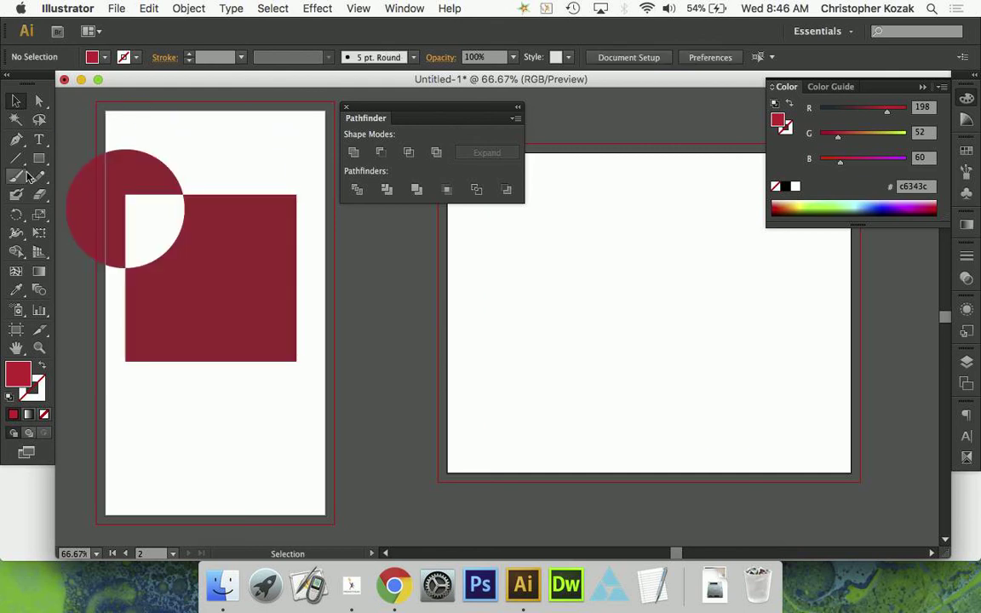
- Draw a new red rectangle in the left half of Artboard 2
key("m")
left_click_drag(470, 226, 622, 371)
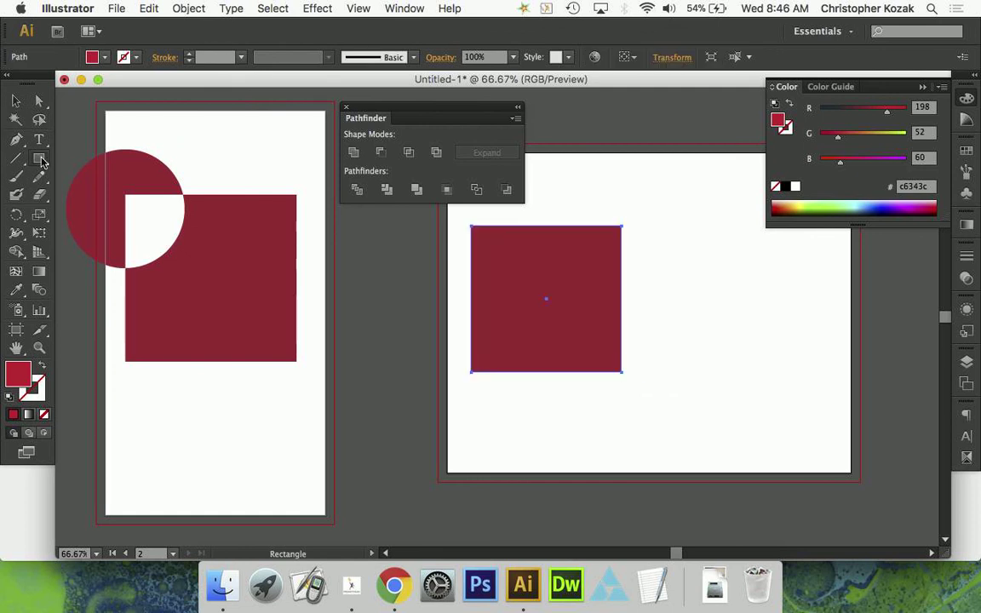
- Draw a five-pointed star over the upper part of the red rectangle on Artboard 2 and fill it green (#4a8c10)
left_click_drag(38, 159, 106, 232)
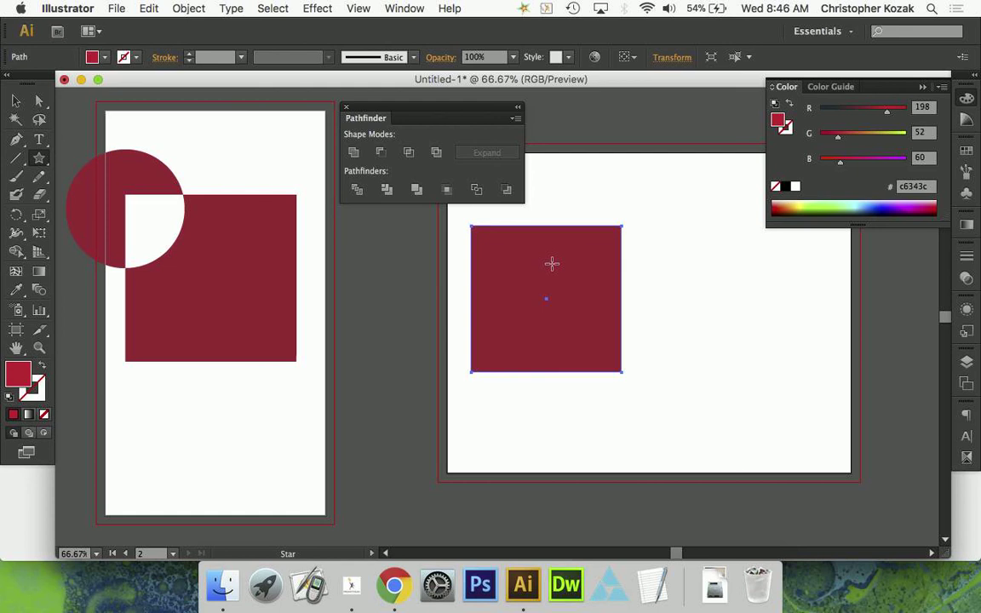
left_click_drag(552, 264, 624, 274)
left_click(16, 100)
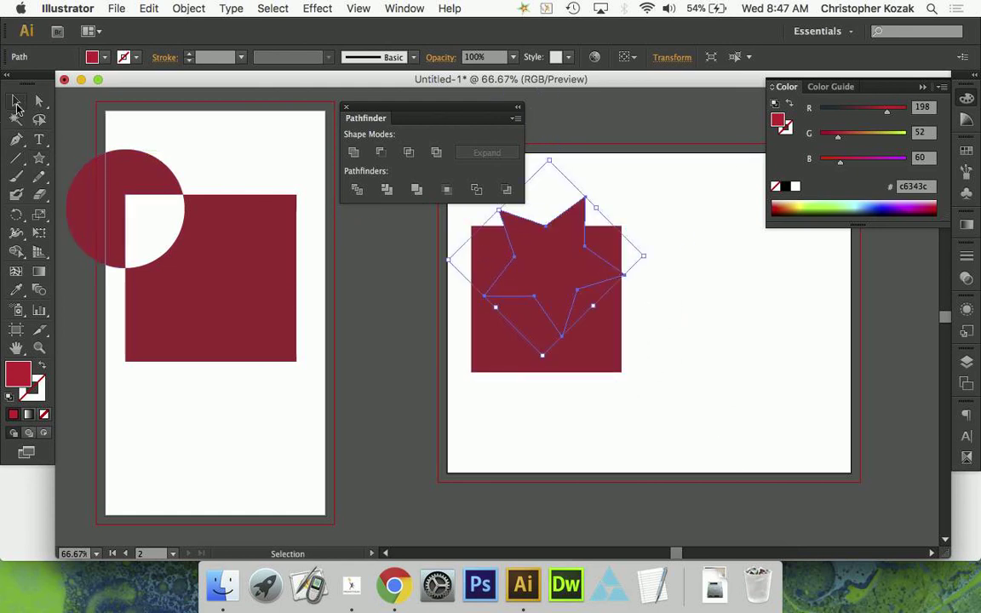
double_click(16, 377)
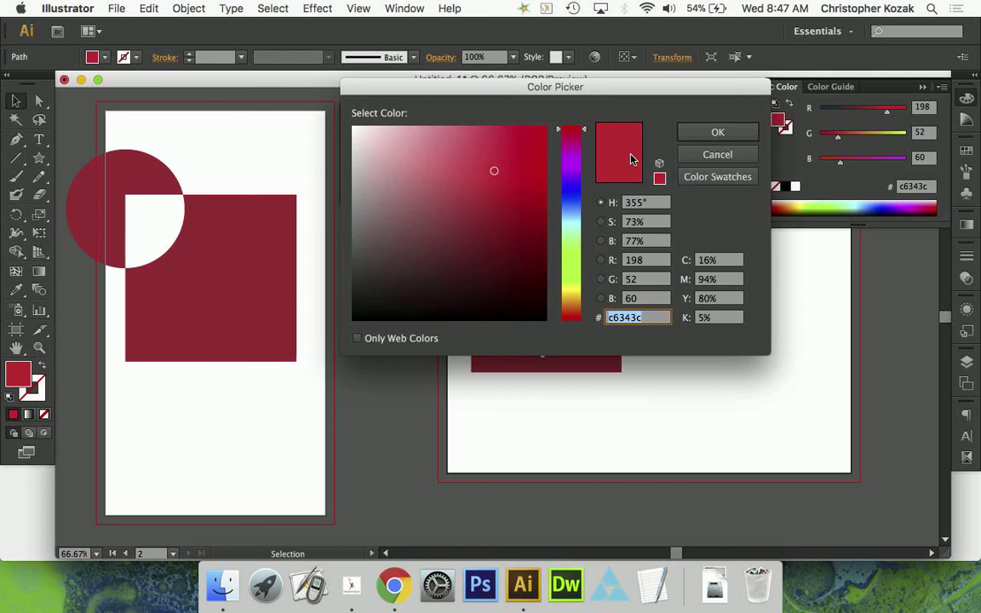
left_click(565, 271)
left_click(527, 210)
left_click(715, 134)
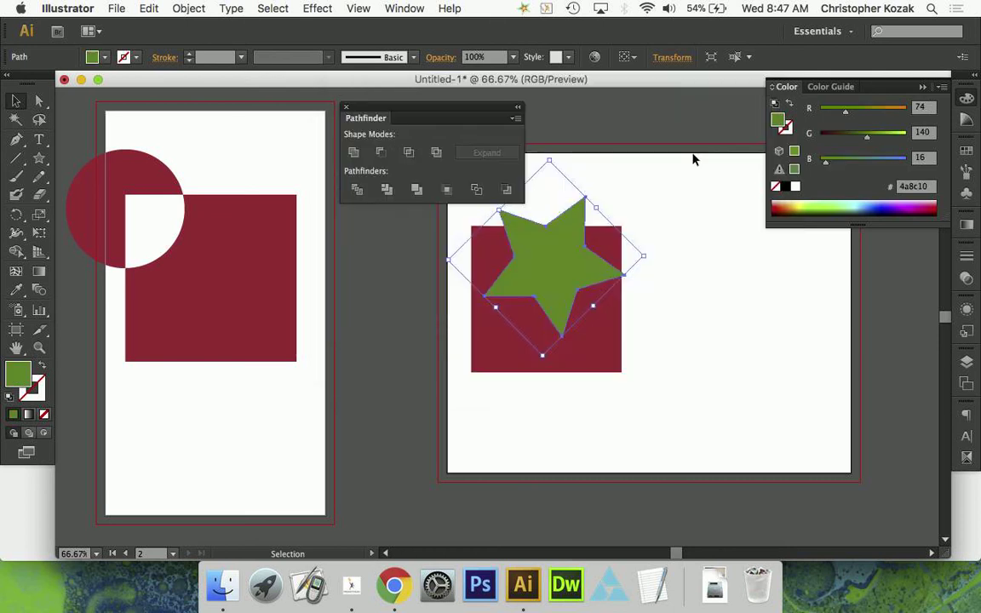
left_click(672, 204)
- Select the red rectangle together with the green star and move both to the right, toward the middle of Artboard 2
left_click(524, 367)
left_click(549, 272, "shift")
left_click_drag(532, 307, 616, 307)
left_click(522, 322)
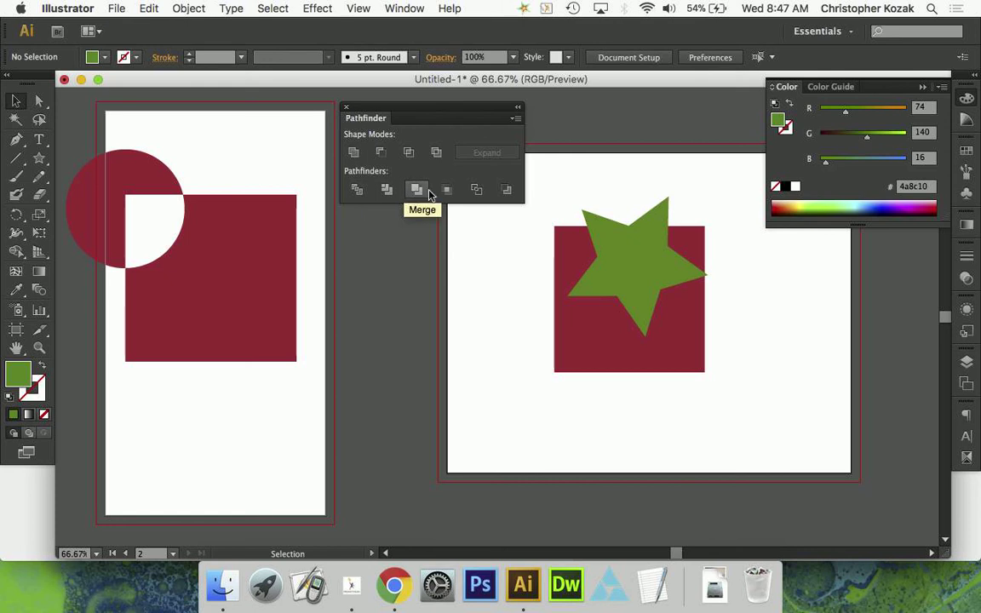
- Try Minus Back on the selected star and rectangle twice, undoing the operation each time
left_click(503, 193)
left_click(626, 321)
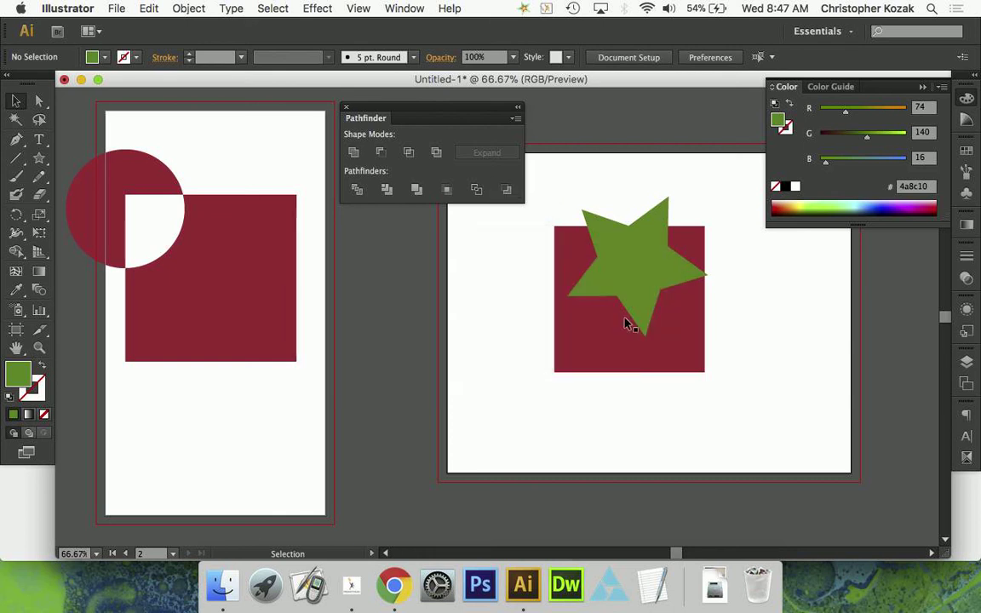
left_click_drag(545, 174, 702, 383)
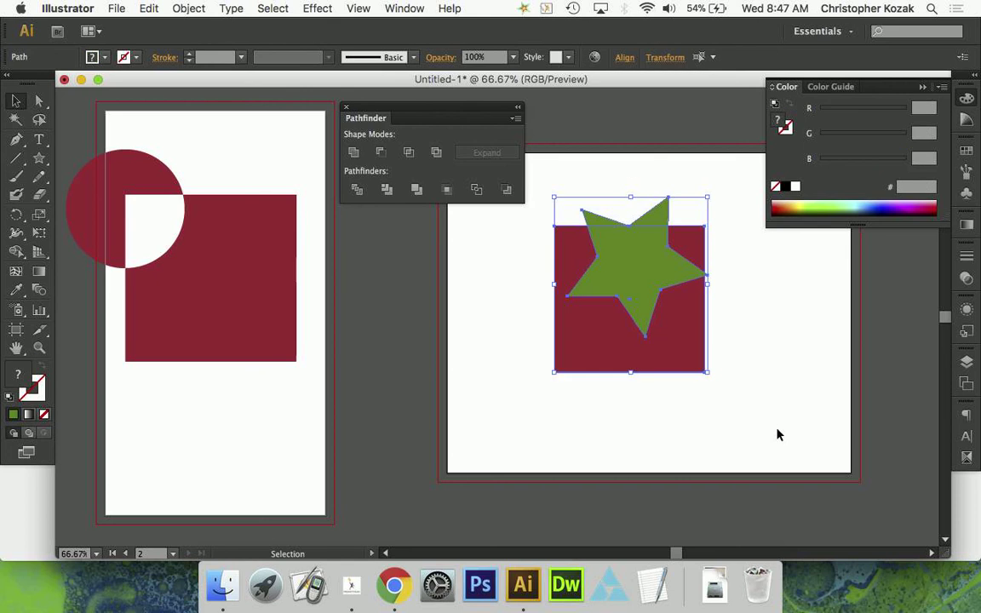
left_click(513, 195)
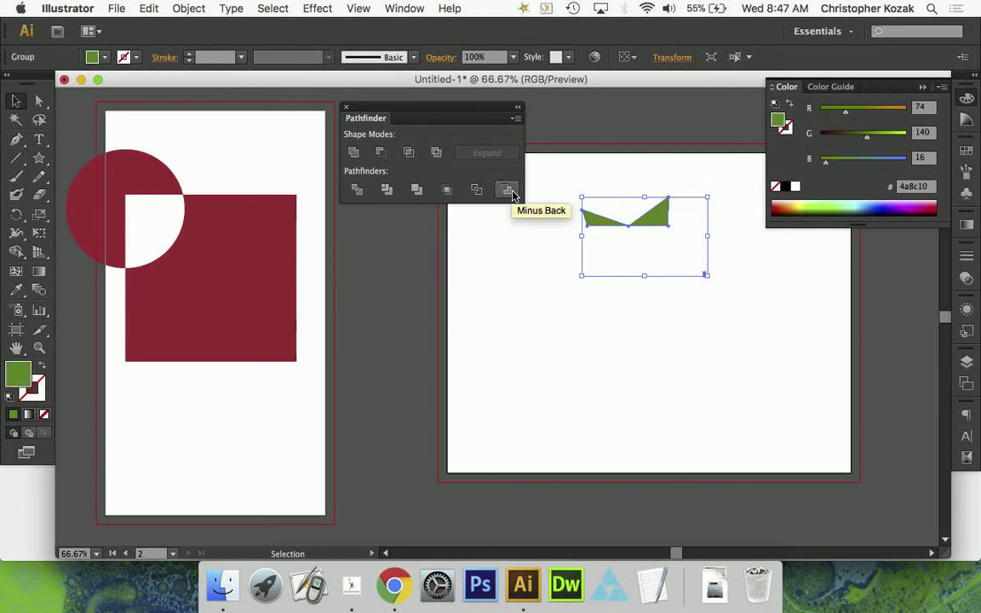
key("super+z")
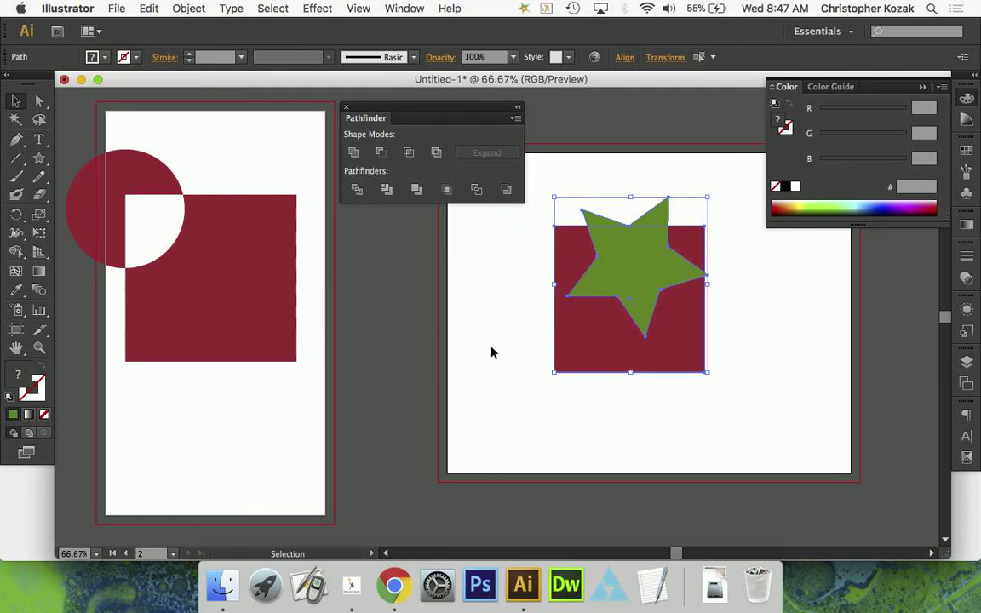
left_click(507, 197)
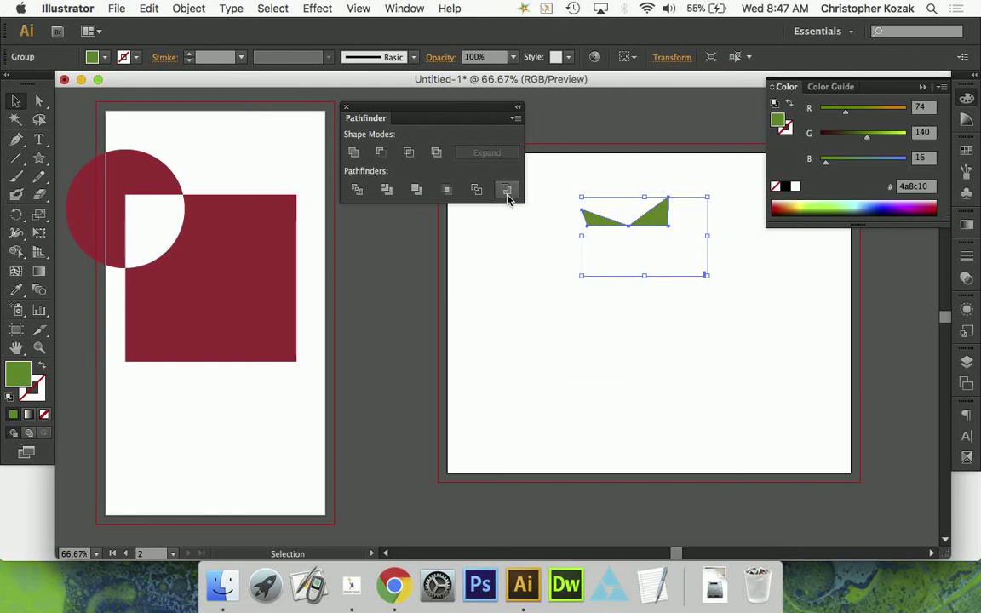
key("super+z")
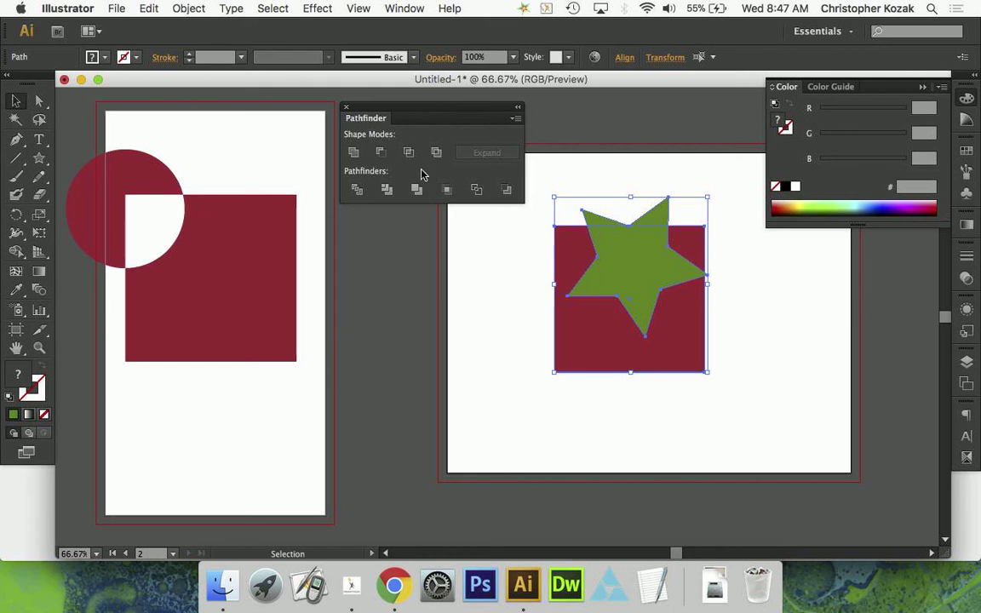
- Divide the overlapping star and rectangle, and move the resulting group slightly up and to the left
left_click(363, 189)
left_click(498, 271)
left_click_drag(674, 286, 601, 255)
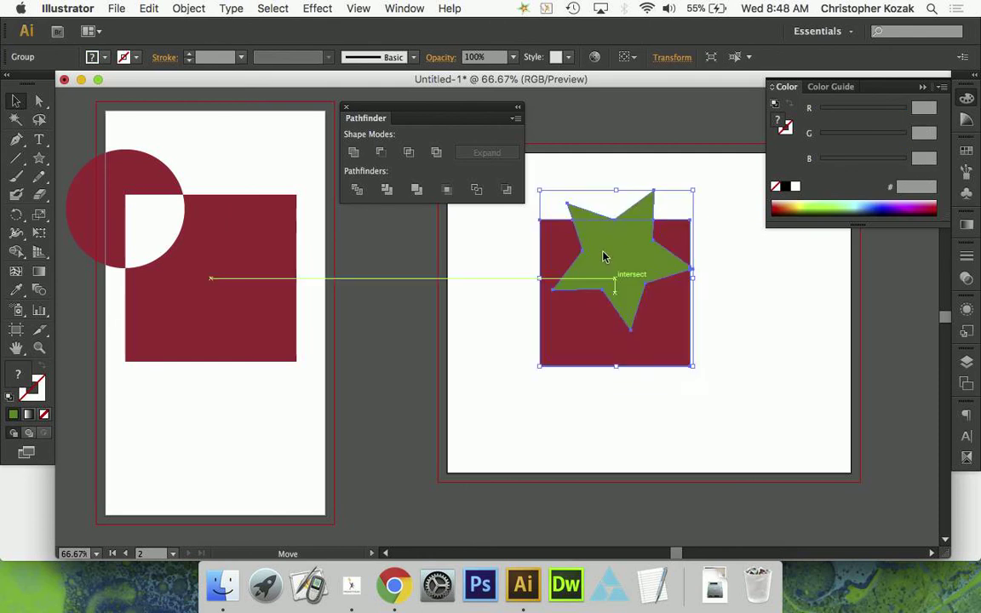
- Try ungrouping the divided shapes and moving the large star piece to the right, and undo back to the group
right_click(602, 255)
left_click(640, 343)
key("super+shift+a")
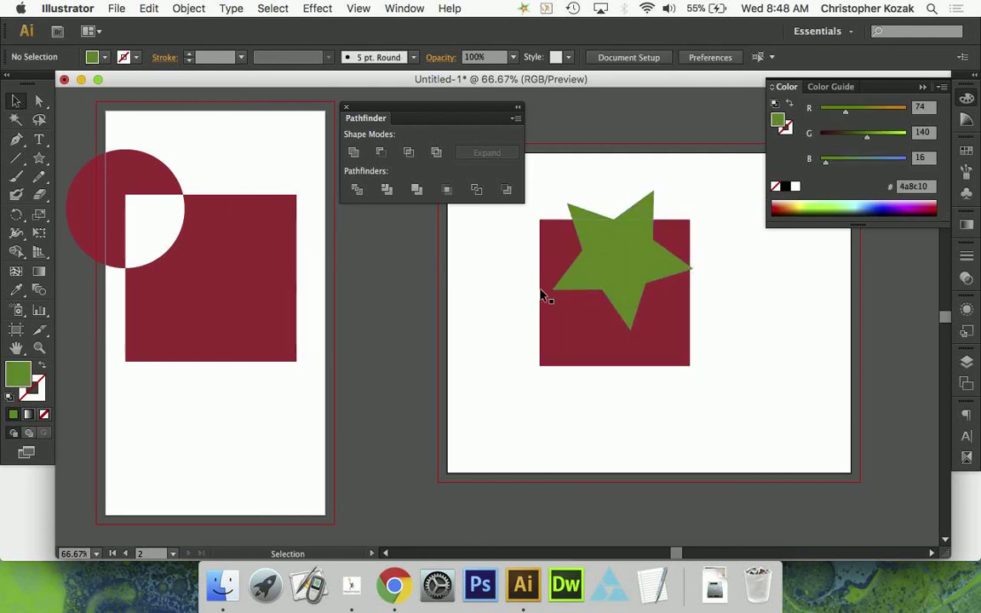
left_click_drag(595, 280, 748, 329)
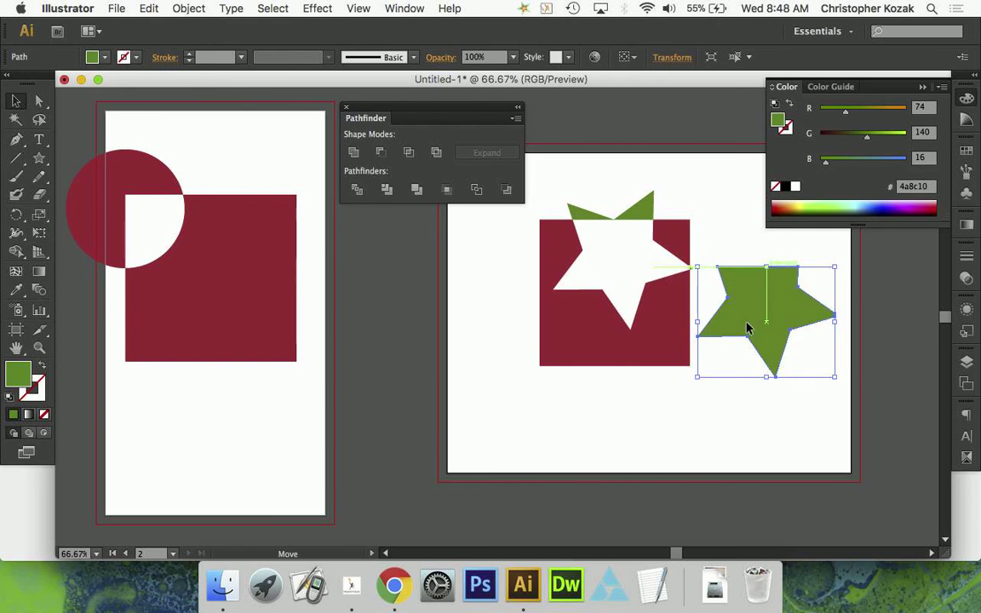
key("super+z")
key("super+z")
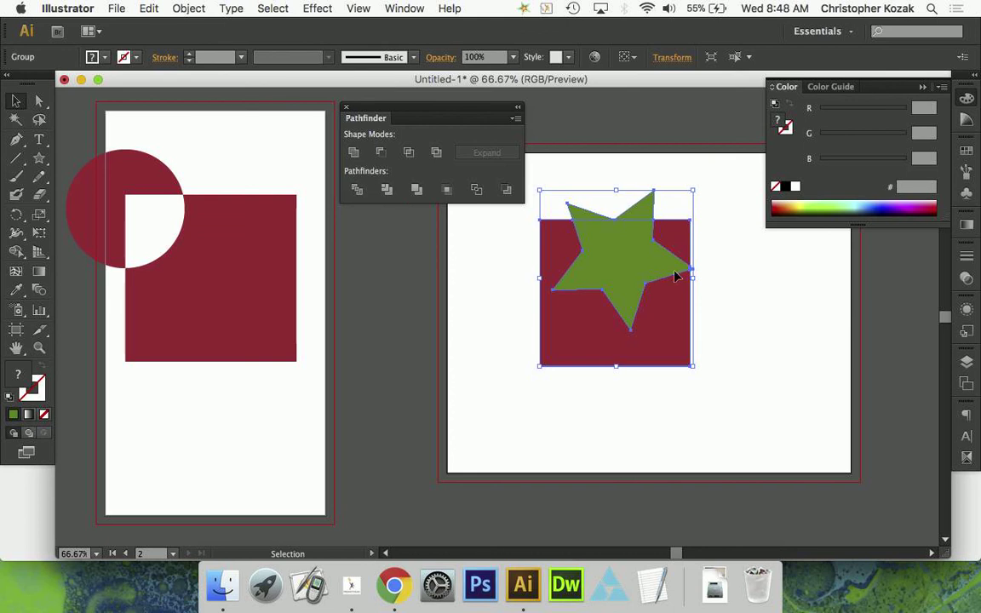
- Ungroup the divided shapes and spread the green and red pieces apart across Artboard 2
right_click(637, 308)
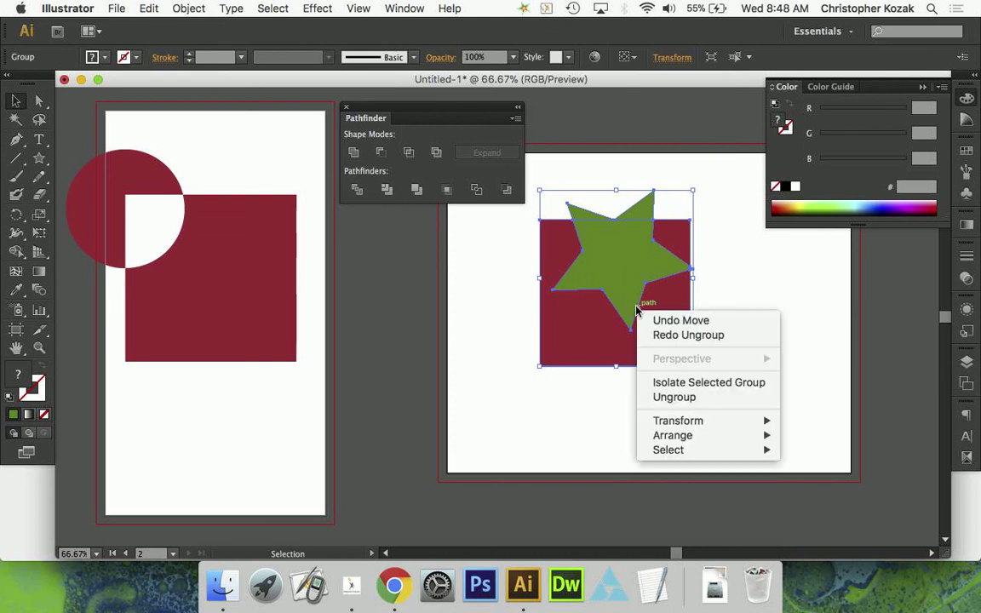
left_click(672, 397)
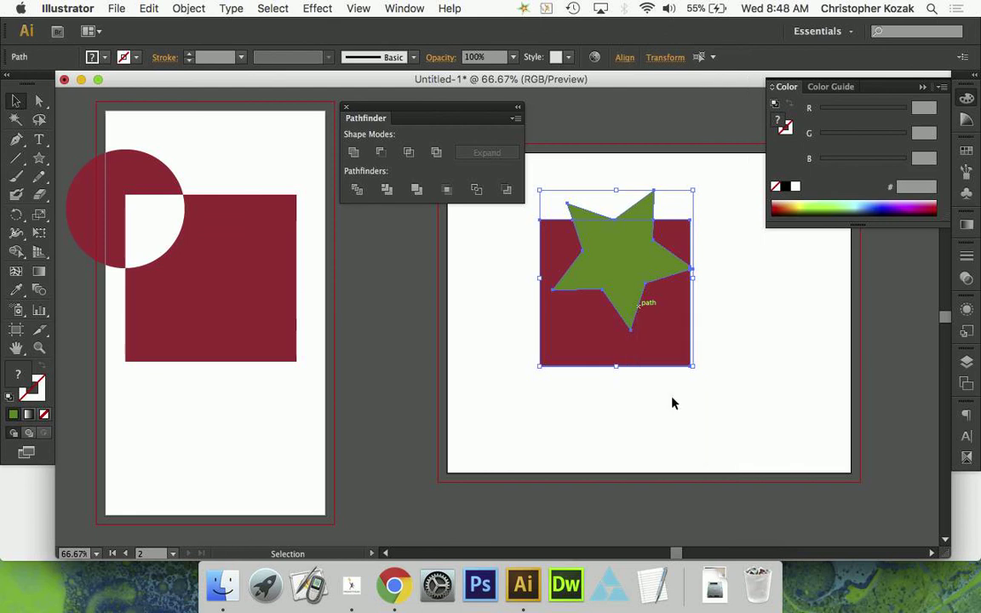
left_click(517, 279)
left_click_drag(626, 264, 787, 311)
left_click_drag(656, 314, 564, 350)
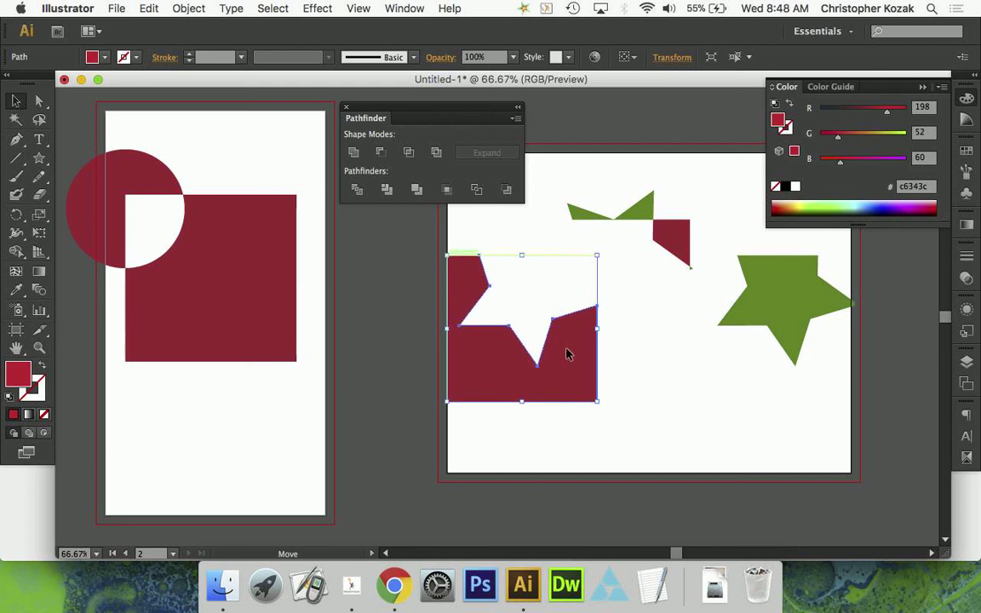
left_click_drag(672, 247, 713, 192)
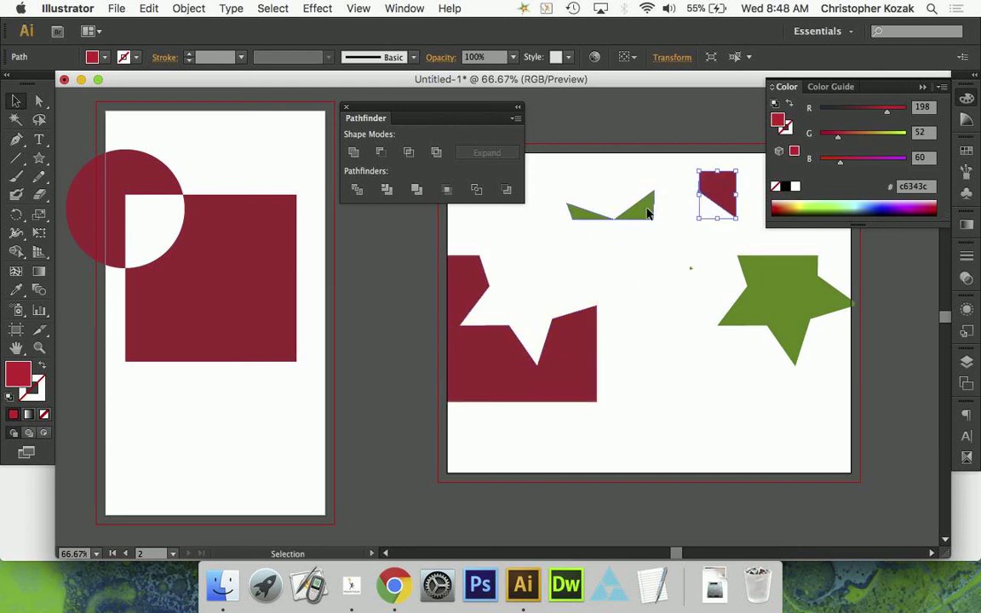
left_click_drag(647, 213, 661, 188)
left_click(684, 266)
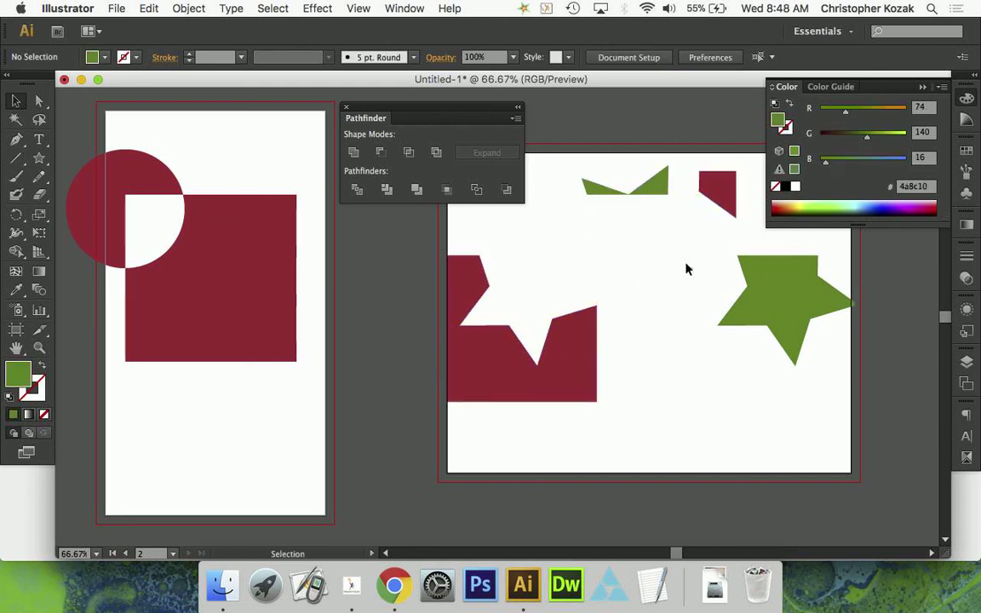
left_click_drag(690, 271, 706, 390)
left_click(610, 235)
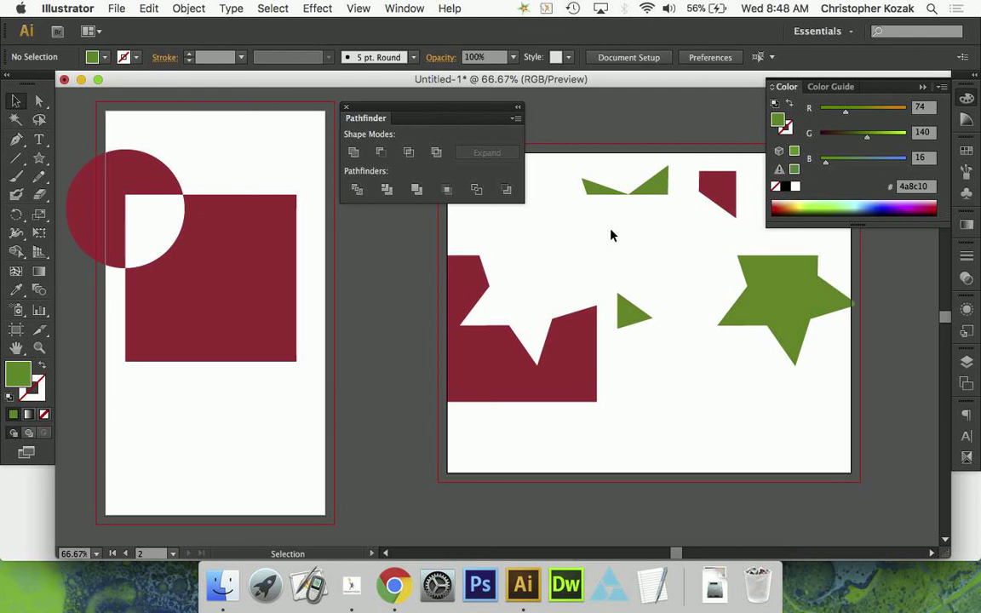
- Move the small red corner piece back against the upper right of the large red piece to restore the square's outline
left_click_drag(732, 192, 595, 268)
left_click(666, 258)
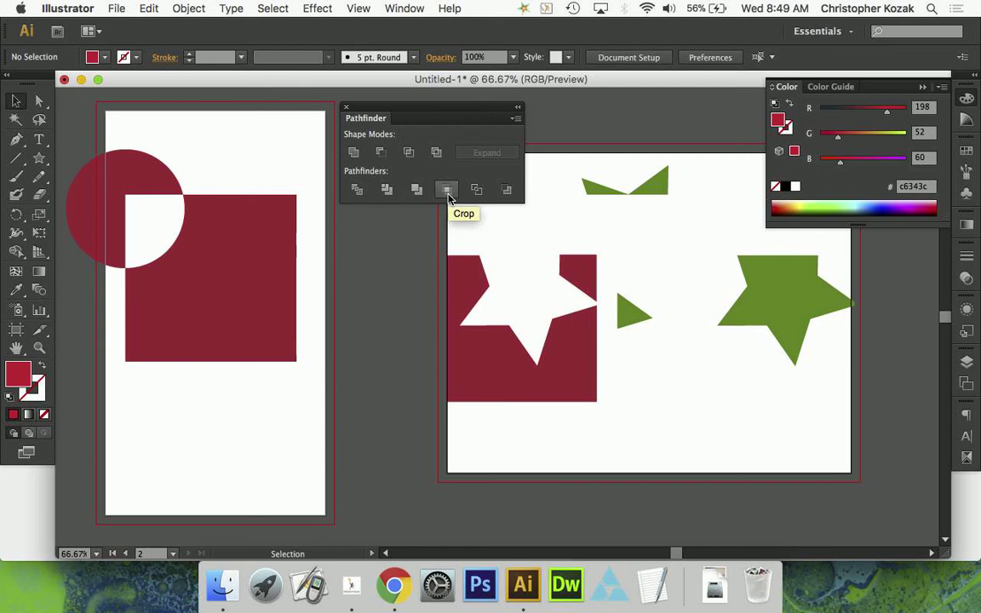
left_click(395, 197)
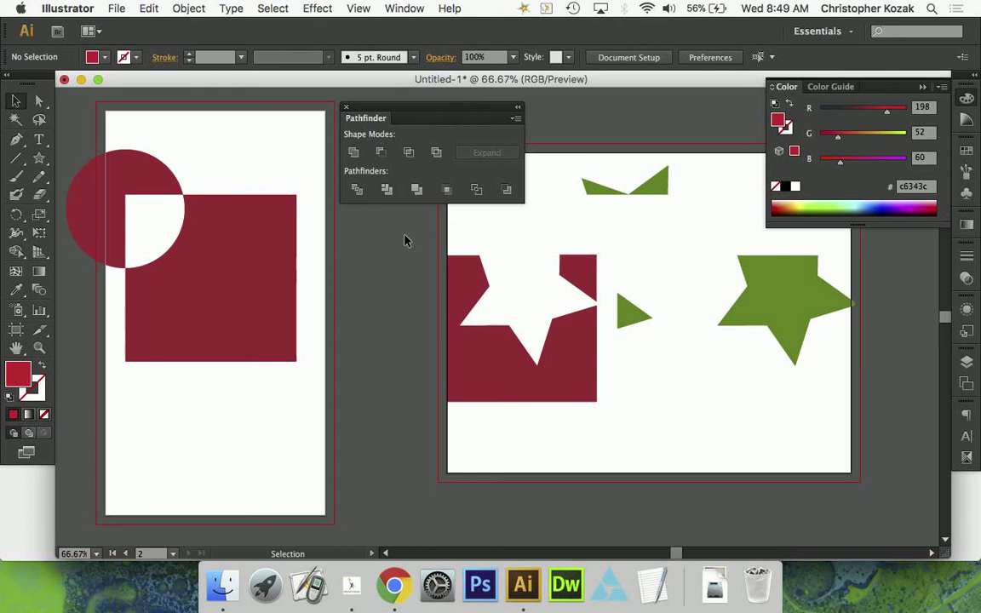
- Delete all the divided pieces on Artboard 2 and the circle-and-rectangle group on Artboard 1
left_click_drag(576, 296, 758, 411)
left_click(758, 414)
left_click_drag(553, 119, 768, 422)
key("Delete")
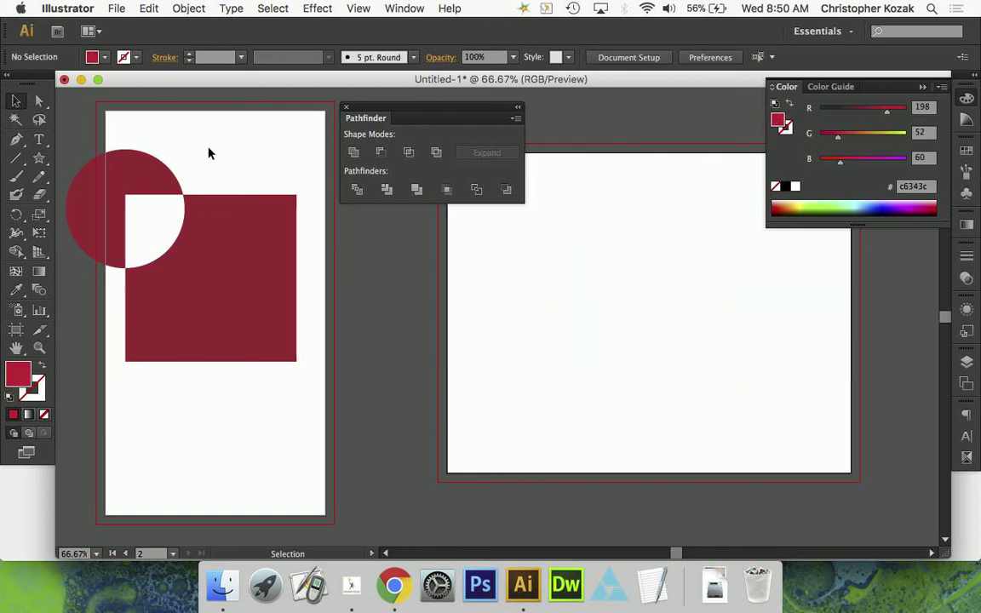
left_click(236, 258)
key("Delete")
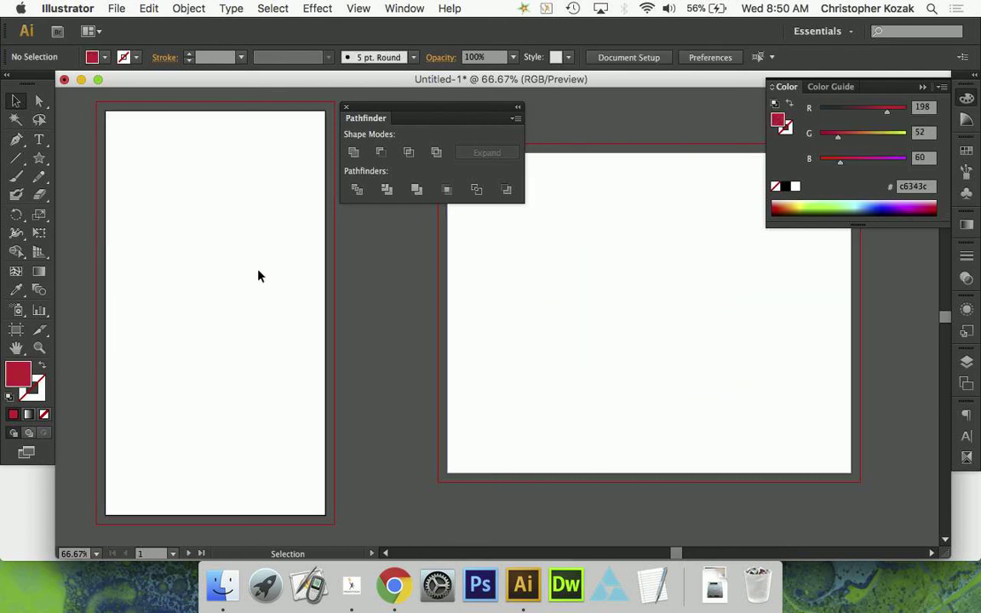
- Draw a large upright five-pointed star over Artboard 2 and shift it down and to the right
left_click_drag(396, 116, 392, 107)
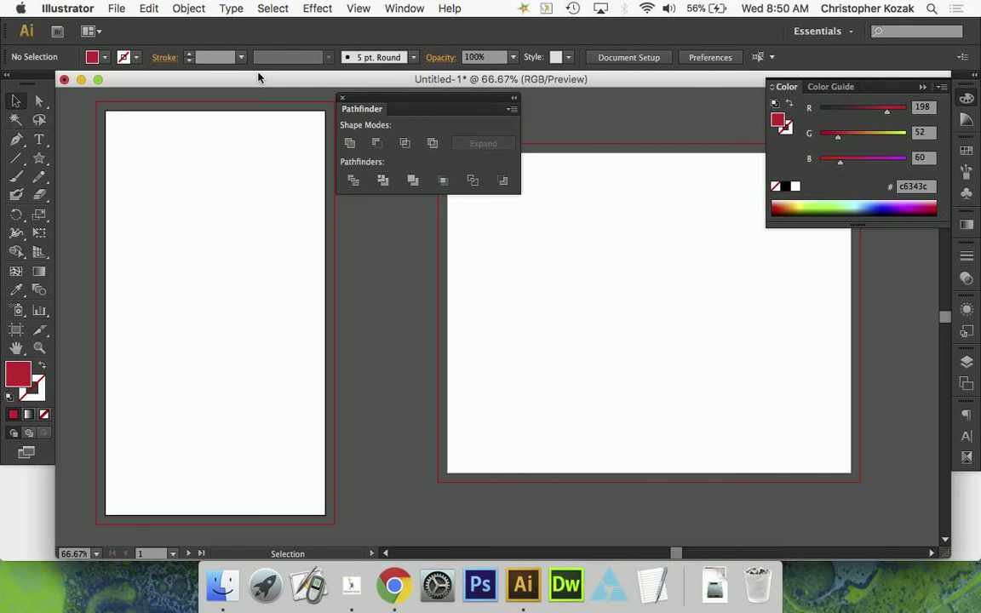
left_click(40, 158)
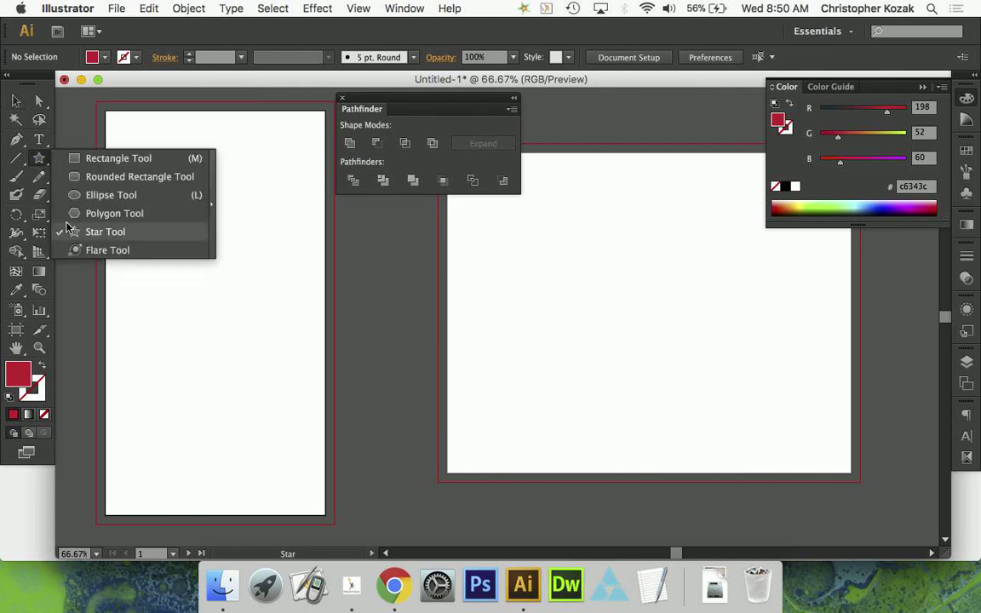
left_click(98, 231)
left_click_drag(554, 232, 678, 403)
left_click(15, 100)
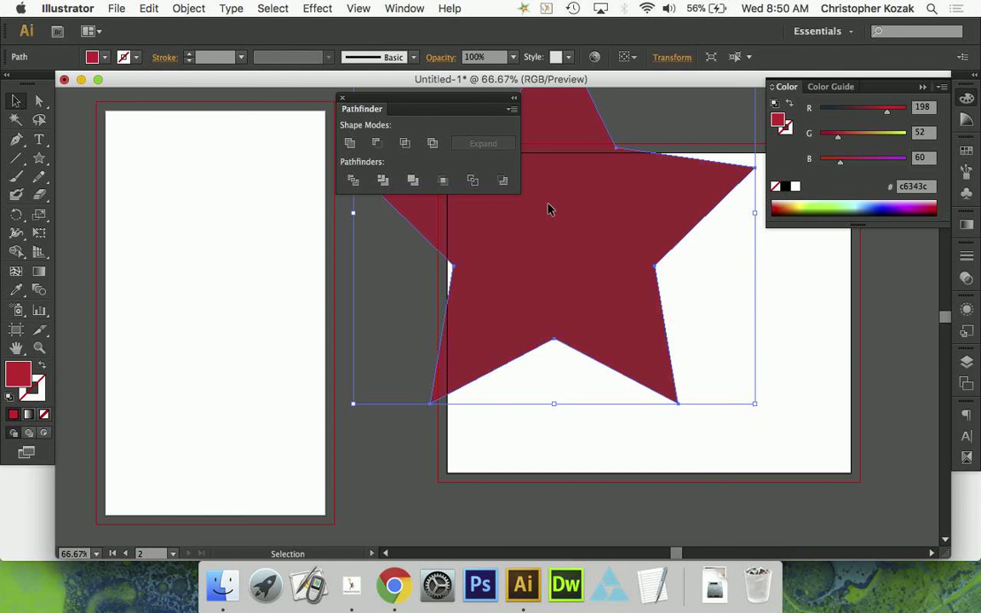
mouse_move(552, 210)
left_mouse_down()
mouse_move(641, 291)
mouse_move(573, 280)
left_mouse_up()
- Fill the star with lime green (#b0ff27) and move it so that it spans the width of Artboard 2
double_click(18, 373)
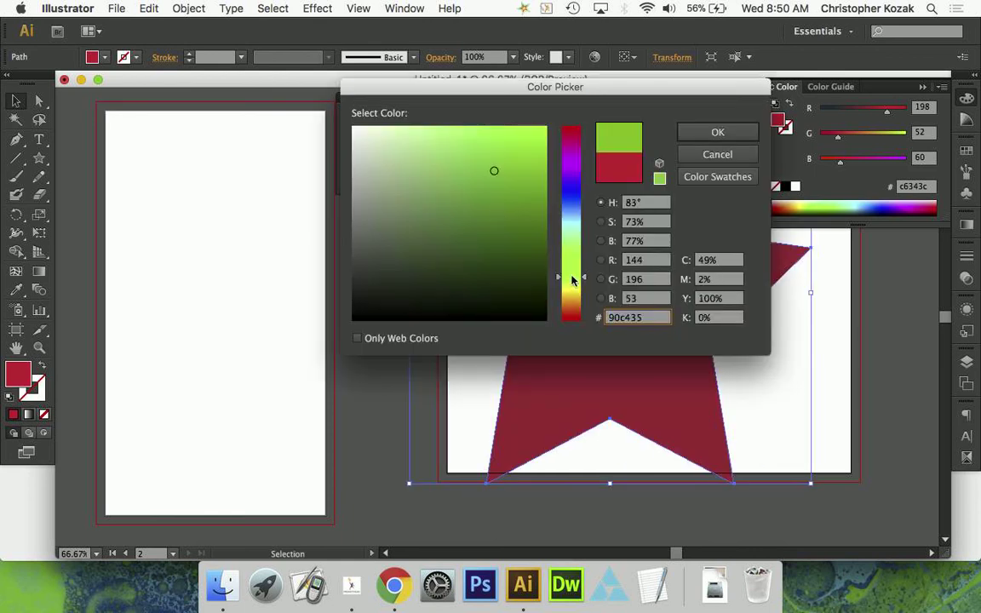
left_click_drag(497, 217, 517, 126)
left_click(718, 132)
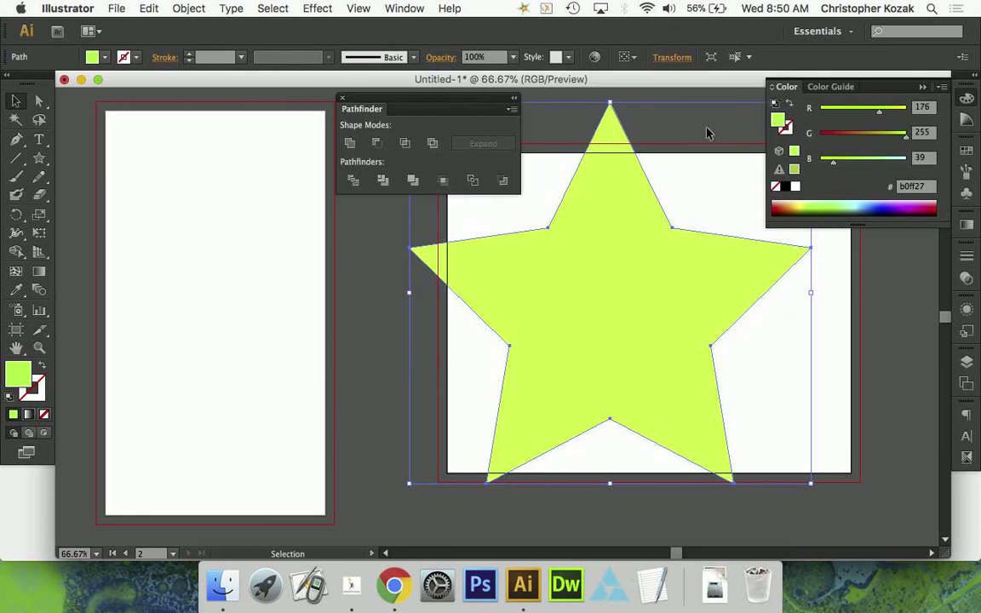
left_click(396, 280)
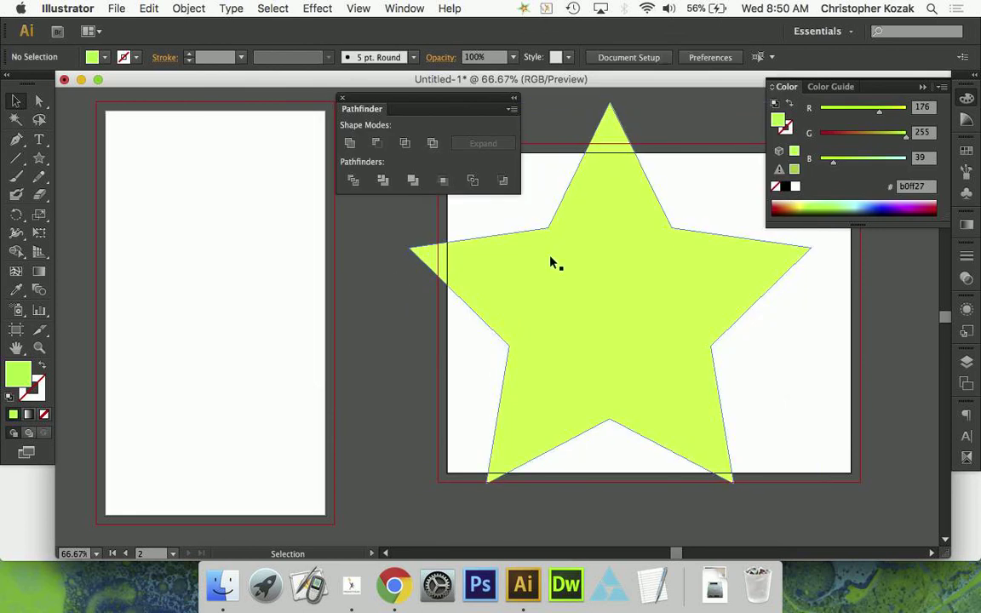
left_click_drag(549, 263, 594, 253)
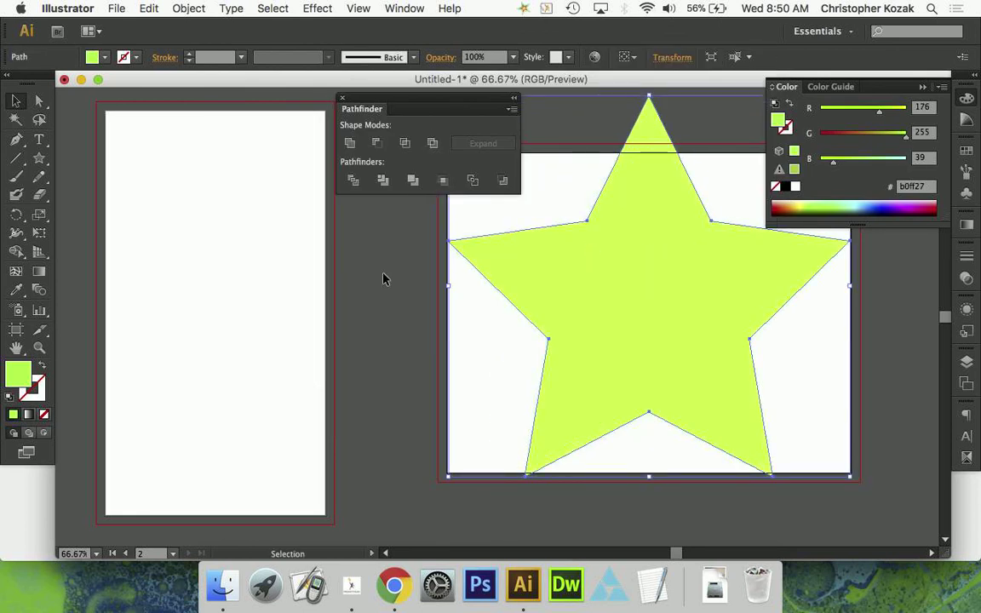
left_click(380, 278)
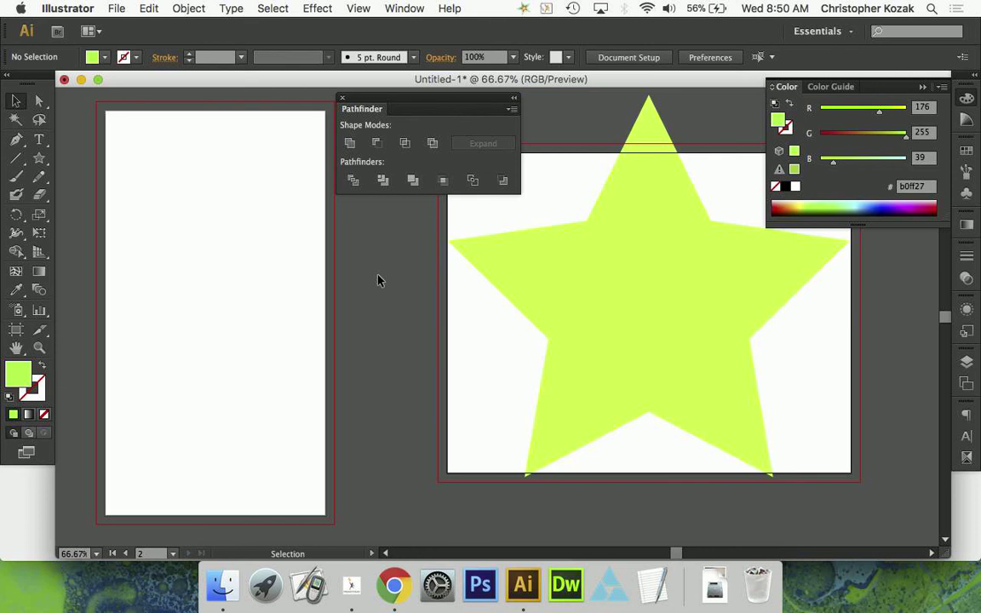
- Add a line of text with the surname in capitals on Artboard 1 and select all its characters
left_click(40, 142)
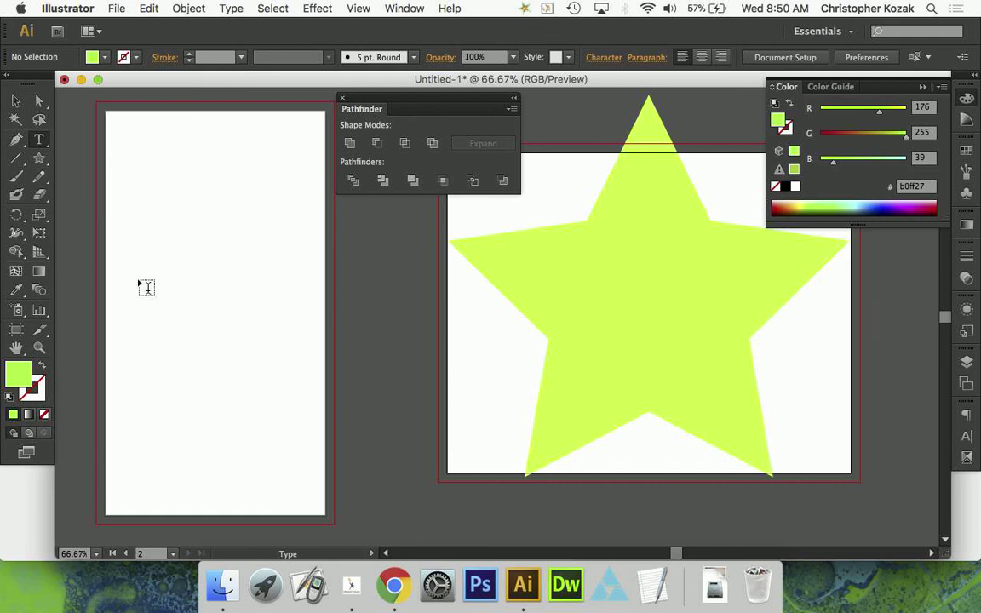
left_click(293, 315)
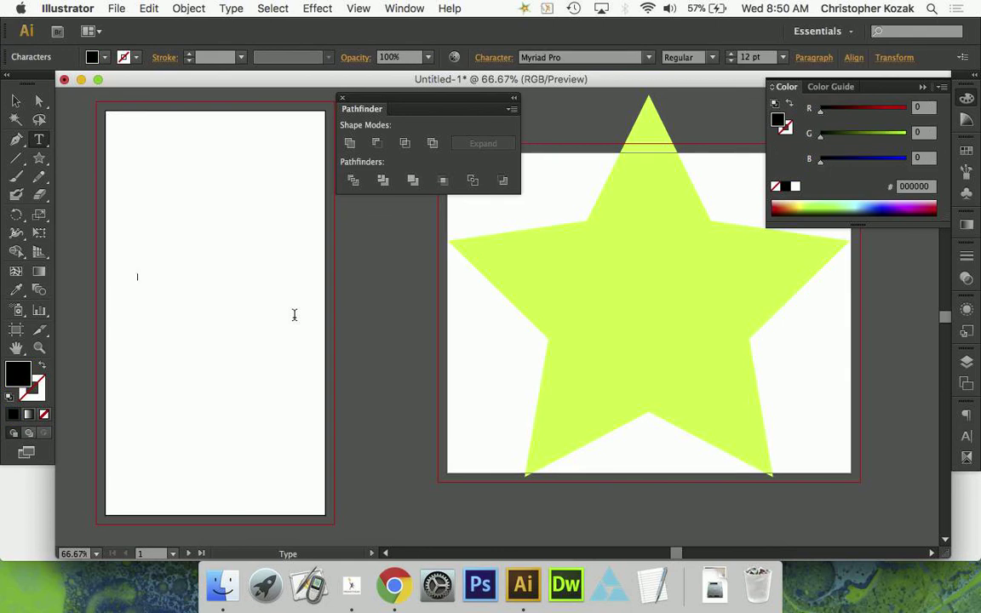
type("KOZAK")
key("super+a")
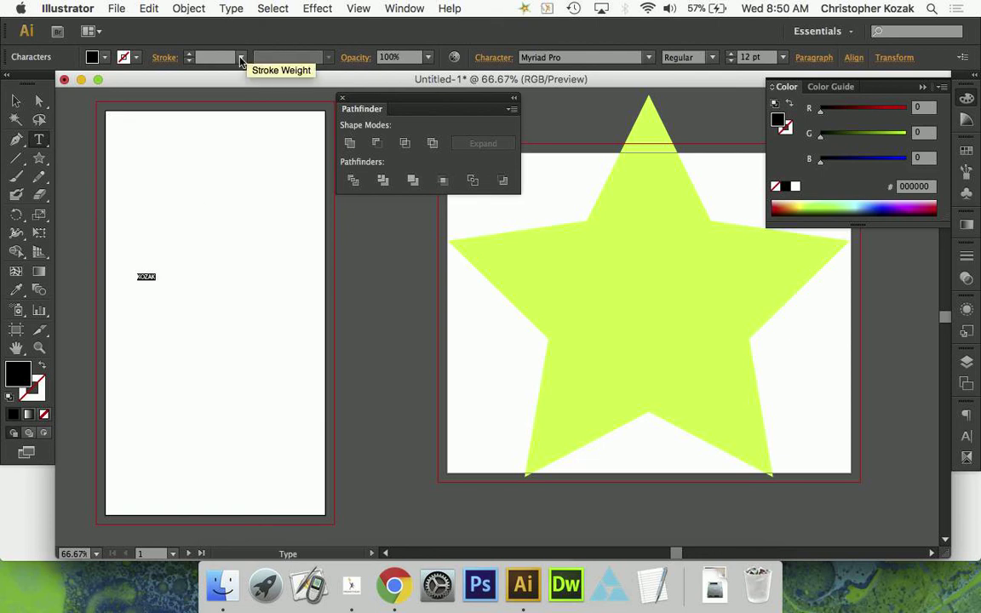
left_click(240, 57)
left_click(241, 57)
left_click(241, 57)
left_click(241, 57)
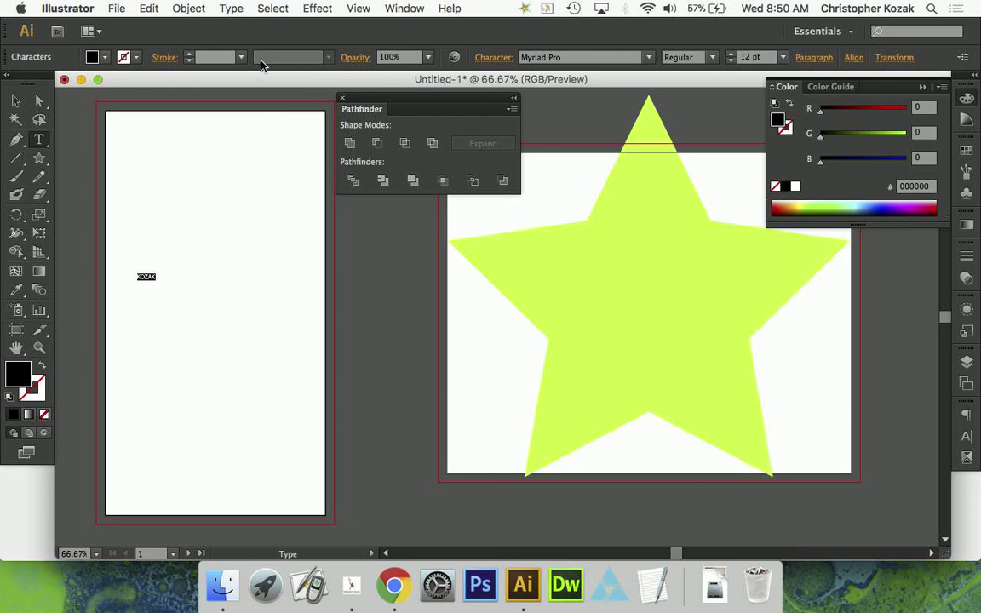
left_click(646, 61)
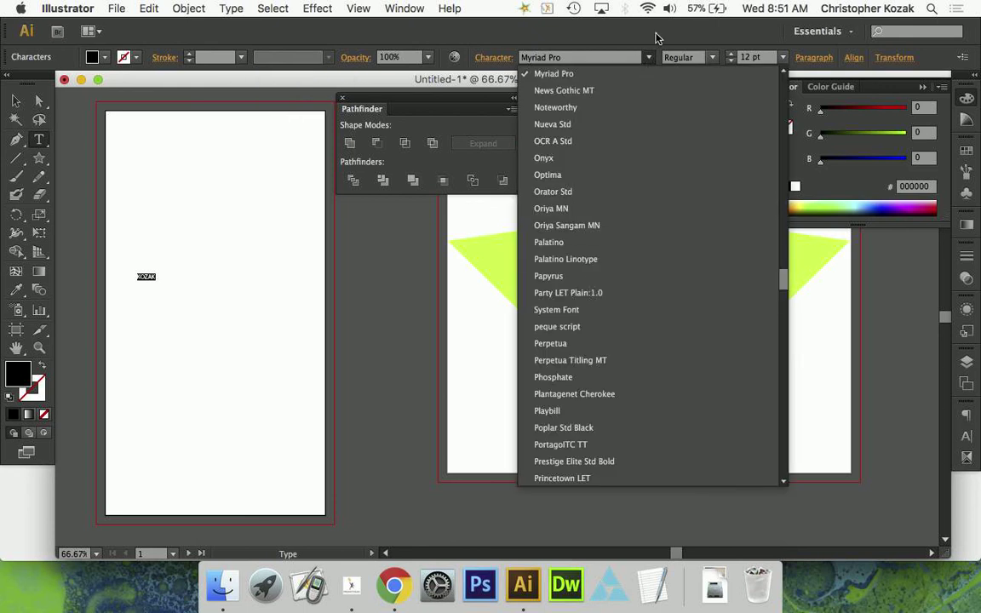
left_click(647, 60)
- Set the surname text to 60 pt in the Brush Script MT Italic font
left_click(782, 58)
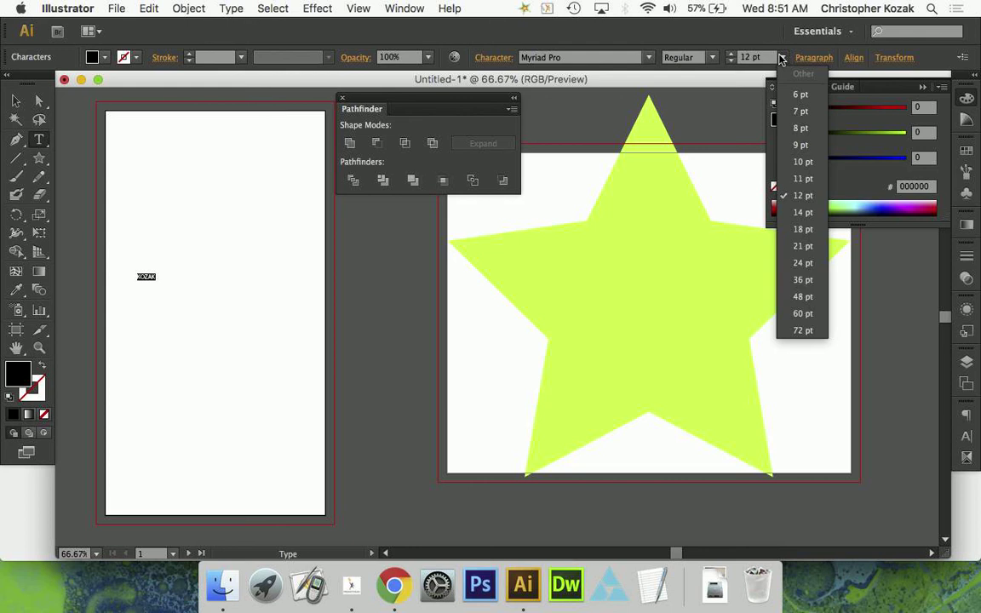
left_click(802, 278)
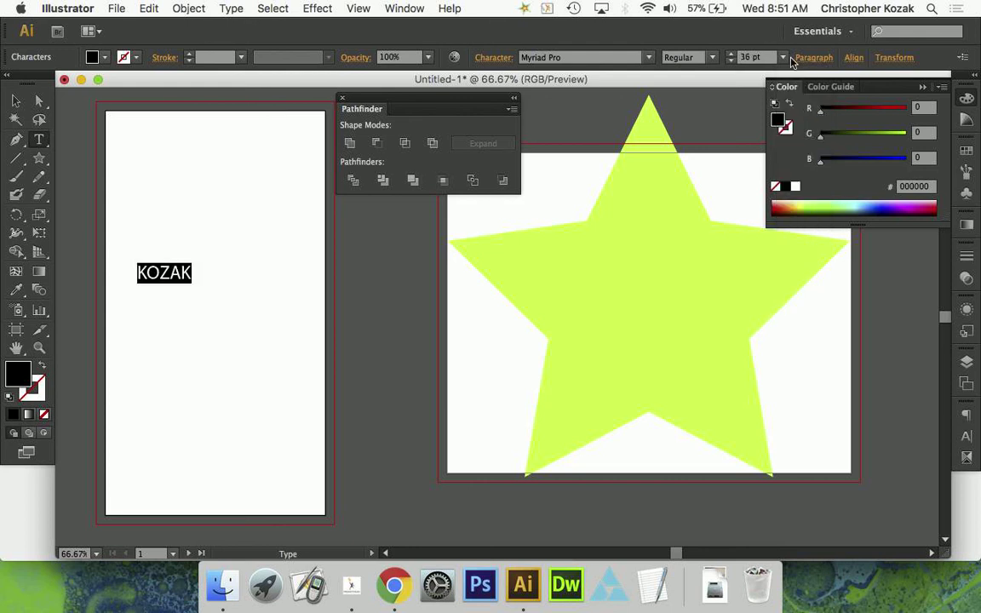
left_click(782, 57)
left_click(808, 311)
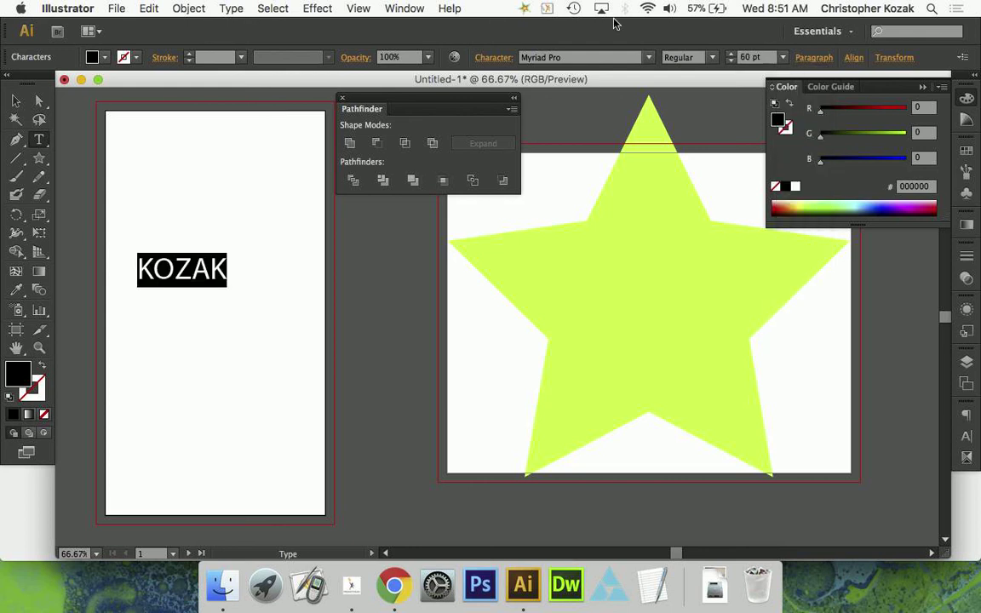
left_click(647, 58)
scroll(587, 183, "up", 15)
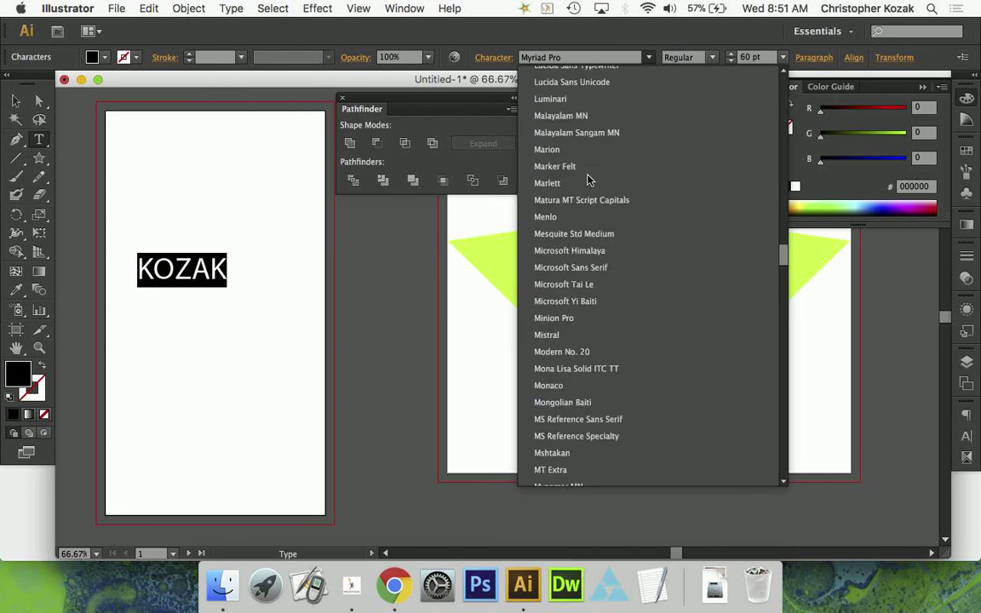
scroll(588, 179, "down", 2)
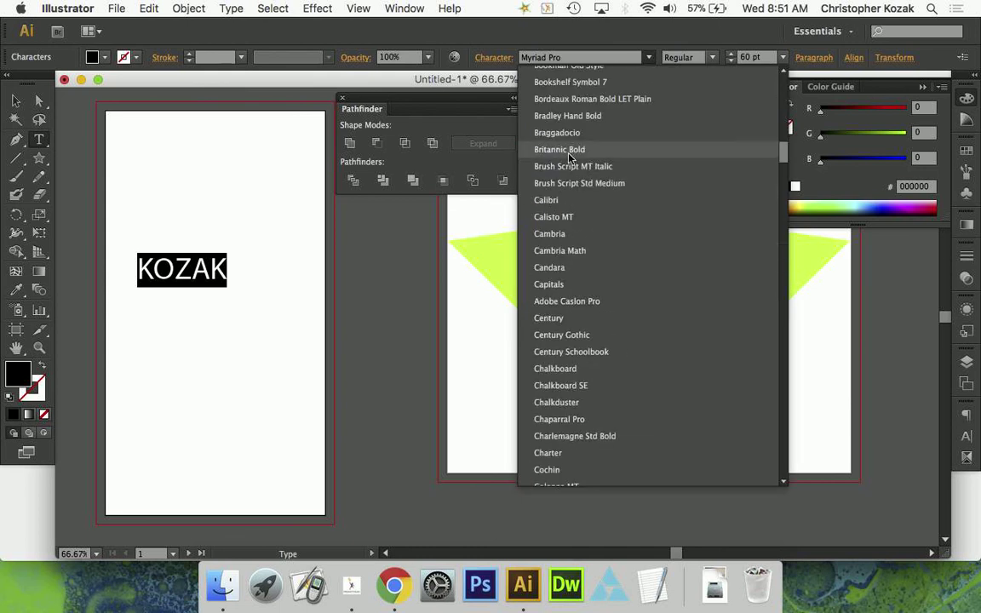
left_click(569, 164)
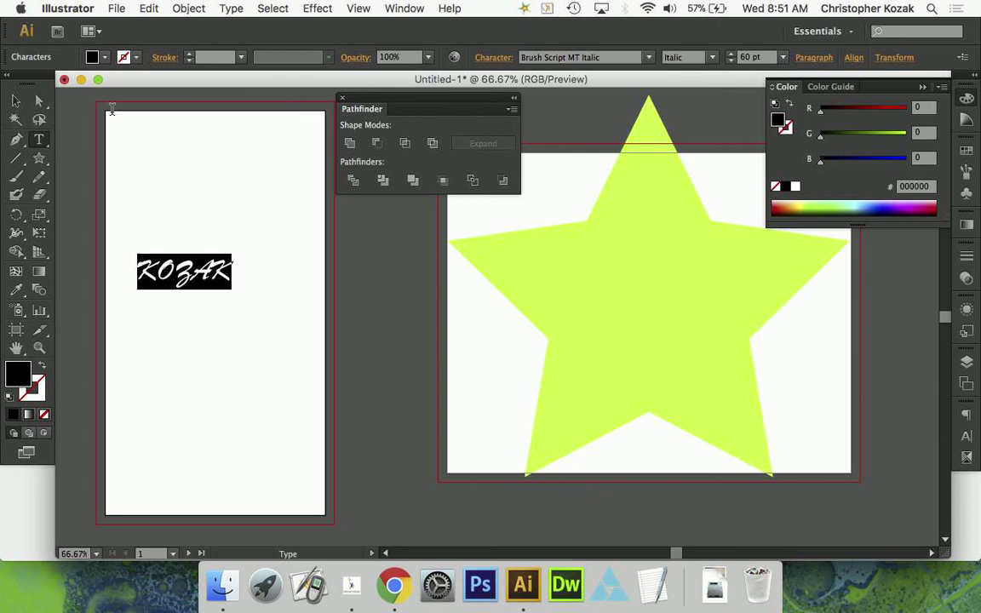
- Enlarge the surname text to about 173 pt and move it across the middle of the star on Artboard 2
left_click(15, 101)
left_click(276, 342)
left_click(202, 289)
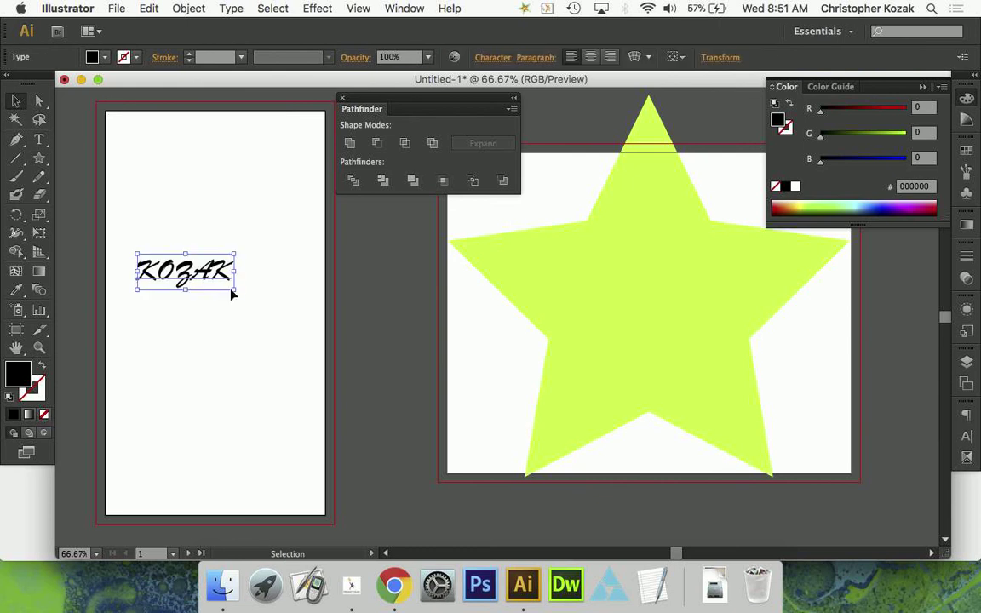
left_click_drag(235, 290, 416, 352)
left_click(143, 231)
left_click_drag(212, 304, 592, 278)
left_click(375, 335)
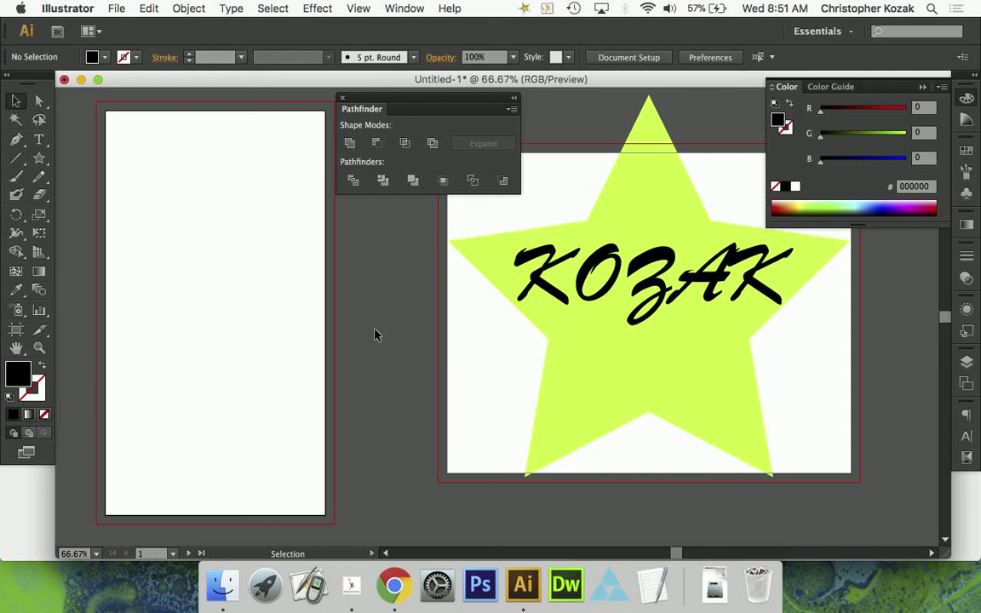
- Try to subtract the live text from the star with a Pathfinder shape mode, leaving both deselected
left_click_drag(411, 217, 661, 444)
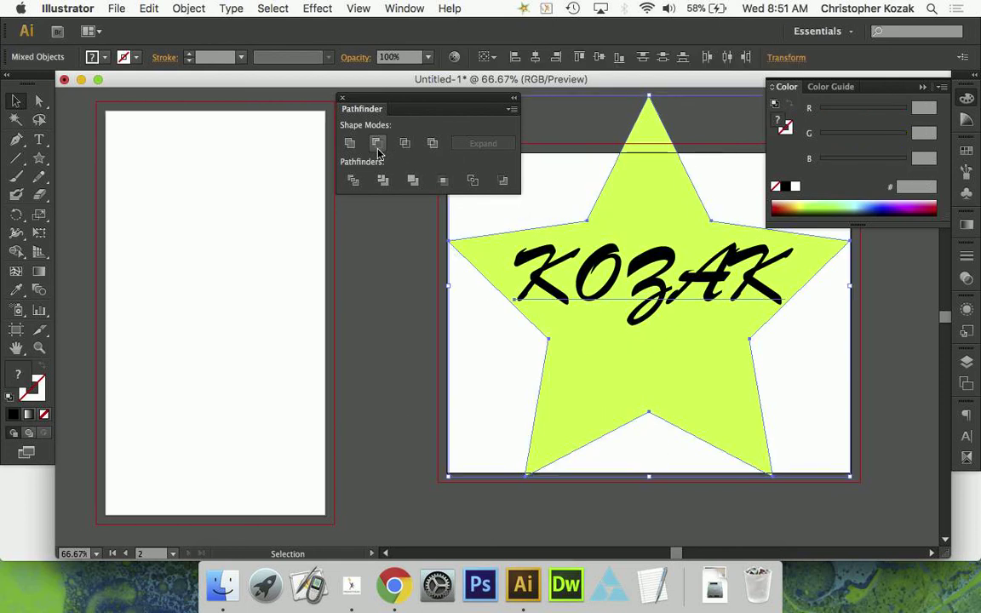
left_click(407, 145)
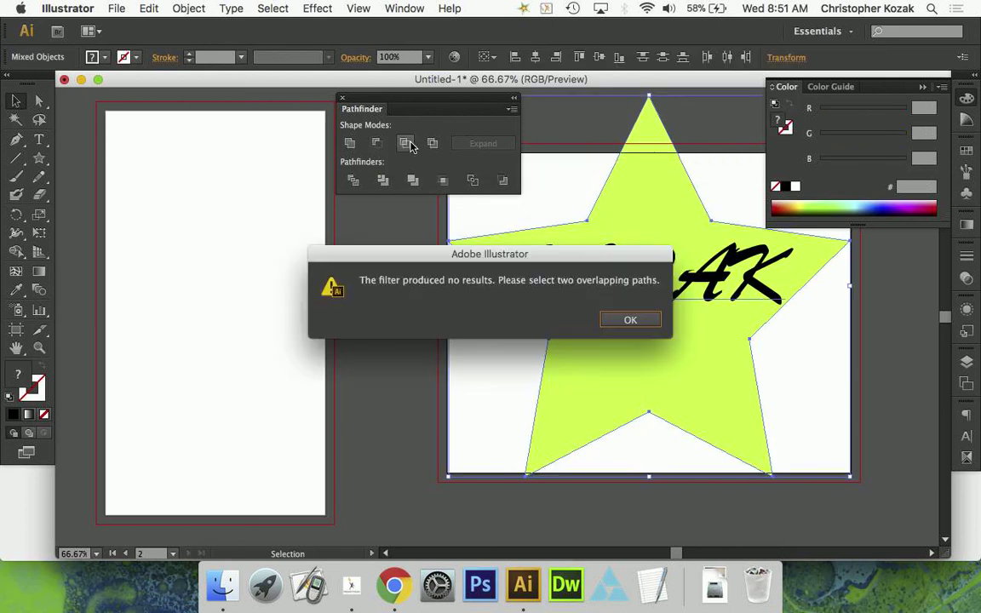
left_click(630, 321)
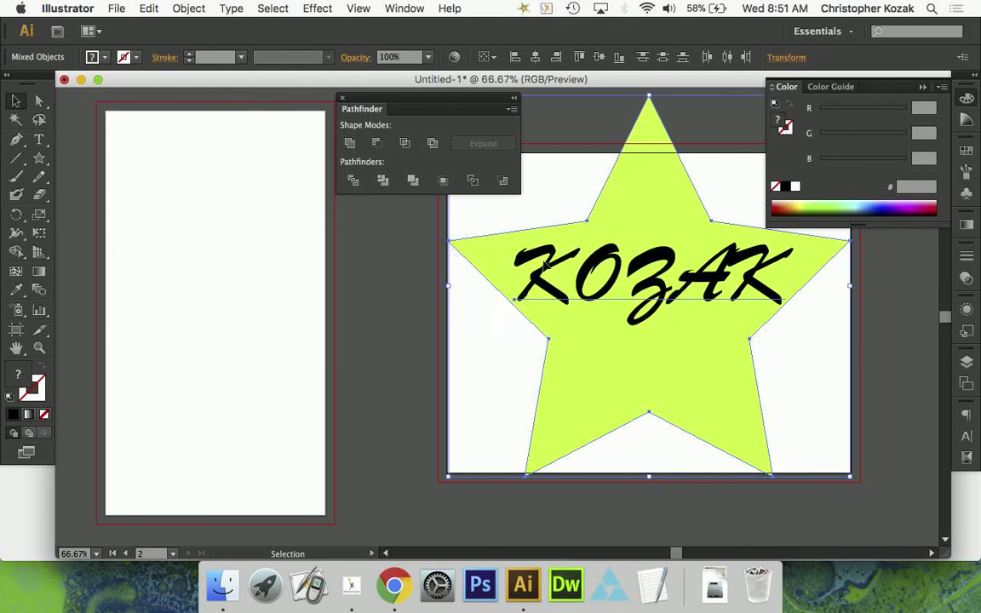
key("super+shift+a")
left_click(535, 276)
right_click(541, 275)
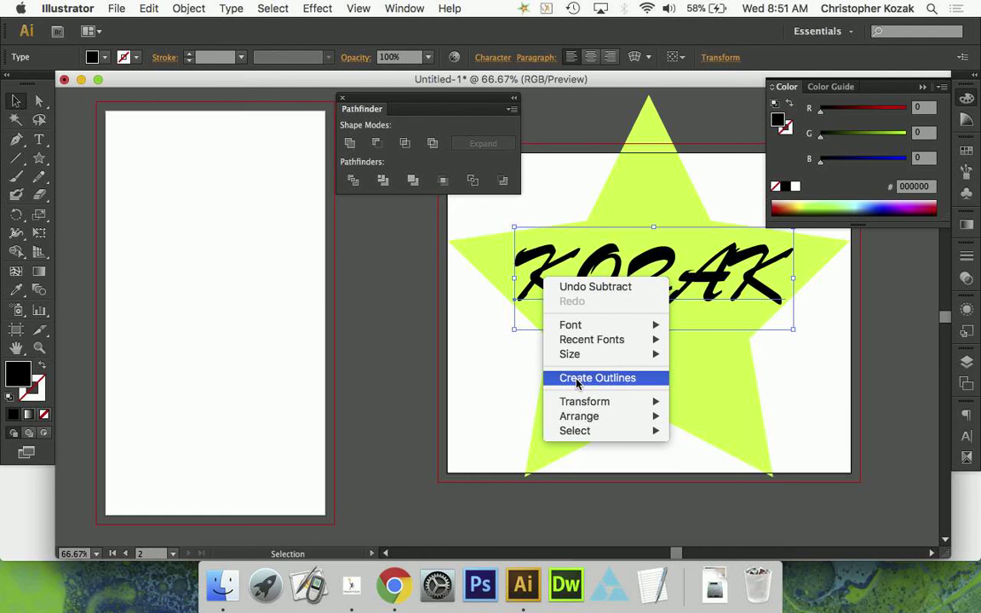
left_click(456, 336)
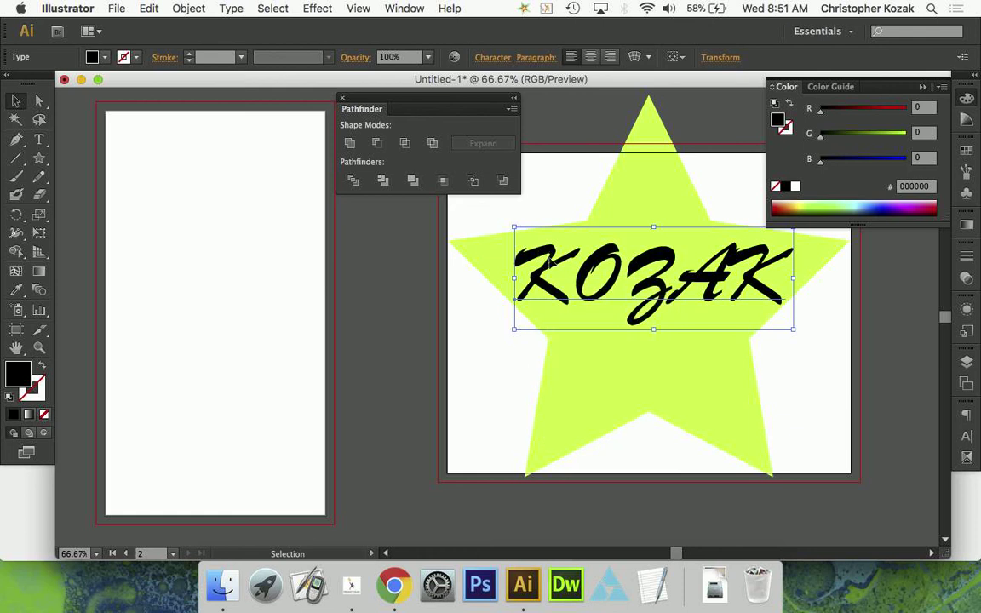
- Insert a few test letters inside the live surname text and delete them again
double_click(552, 265)
key("Right")
key("Right")
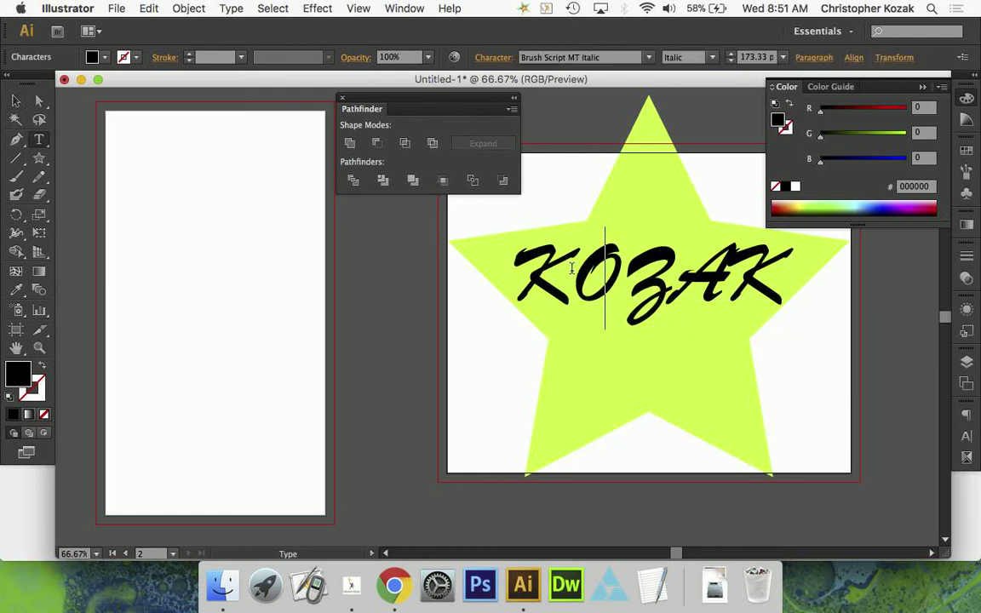
key("Left")
type("nfnf")
key("BackSpace")
key("BackSpace")
key("BackSpace")
key("BackSpace")
key("Escape")
left_click(409, 368)
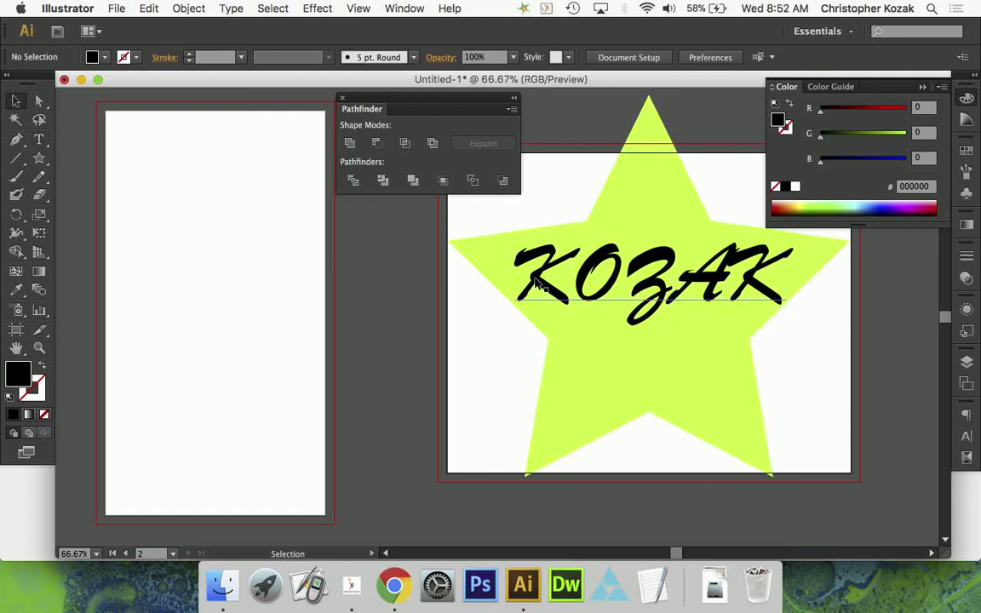
- Try converting the surname text to outlines and undo the conversion
left_click(536, 284)
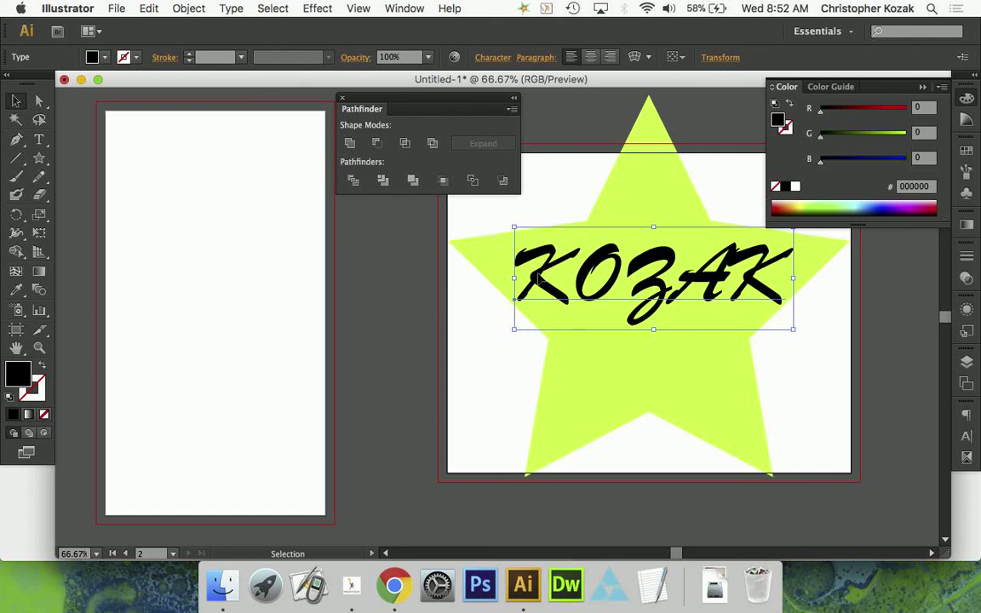
right_click(537, 277)
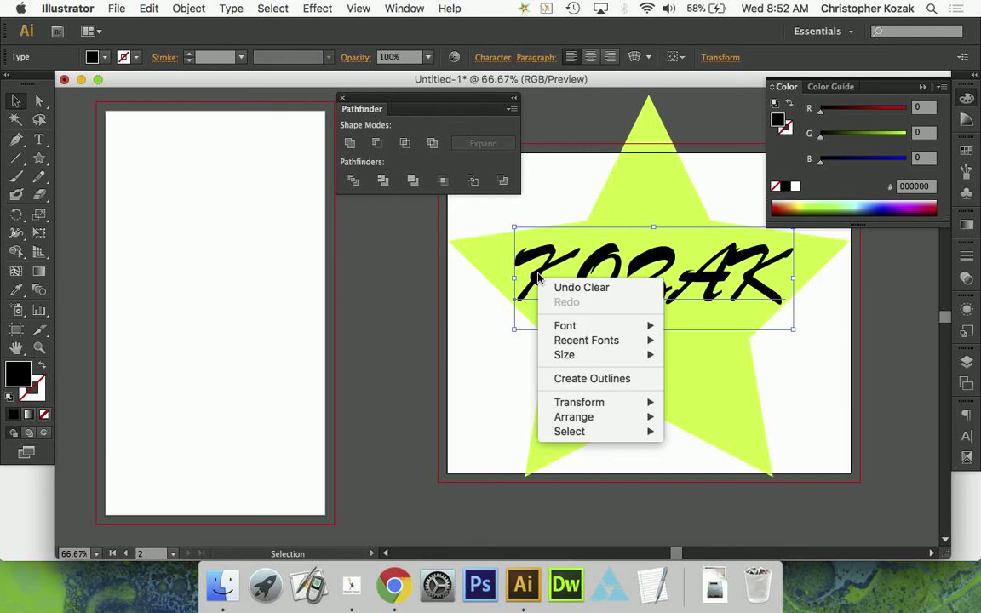
left_click(643, 388)
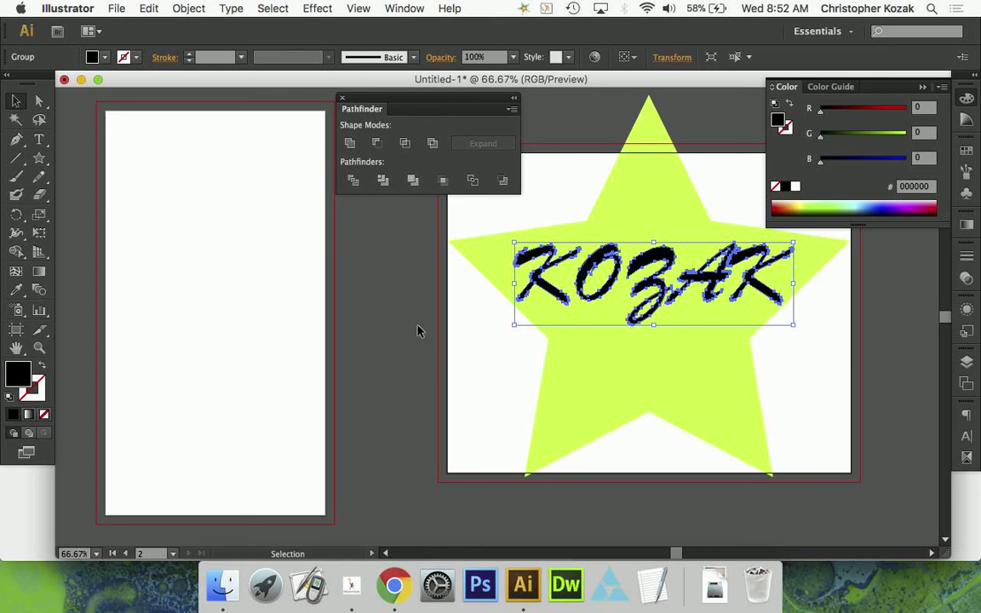
key("super+z")
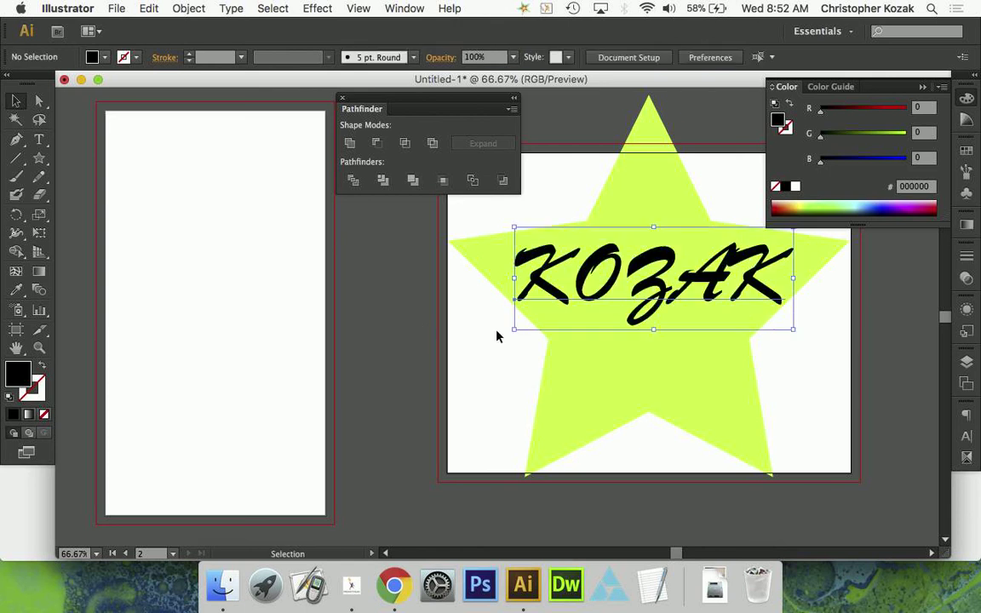
- Convert the surname text on the star to outlines with Create Outlines and deselect it
left_click(548, 266)
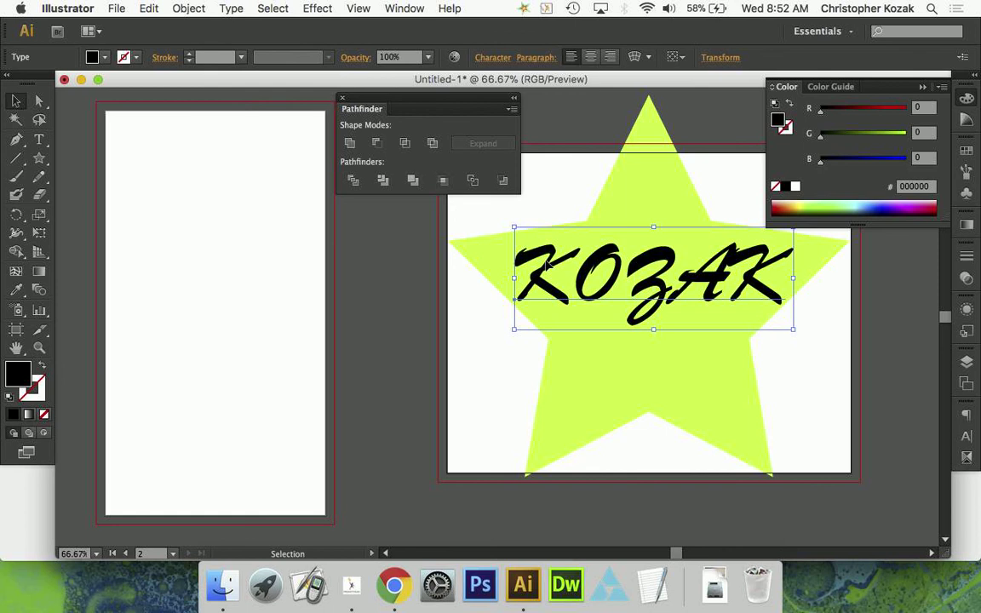
right_click(547, 265)
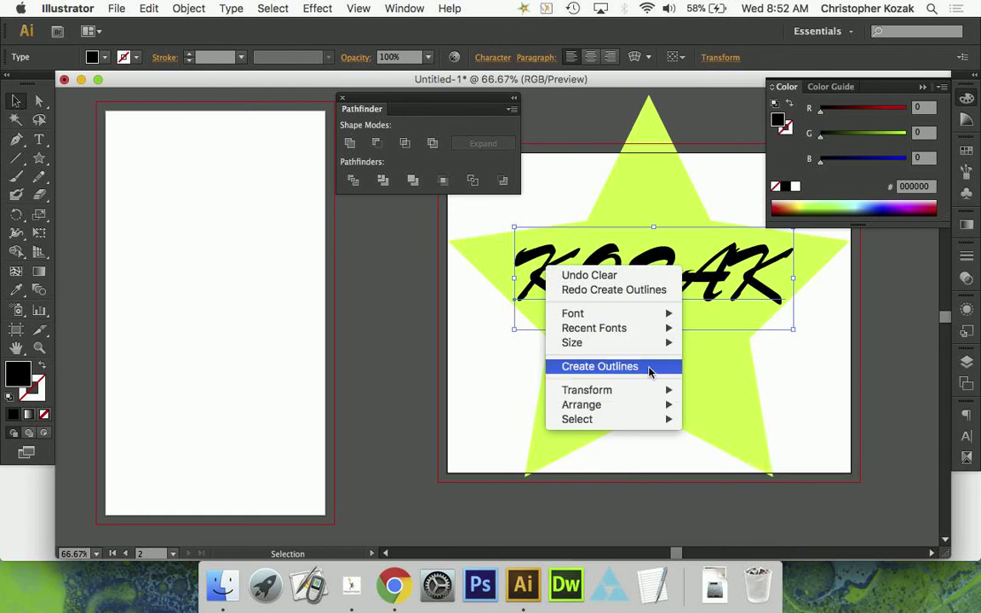
left_click(649, 368)
left_click(464, 361)
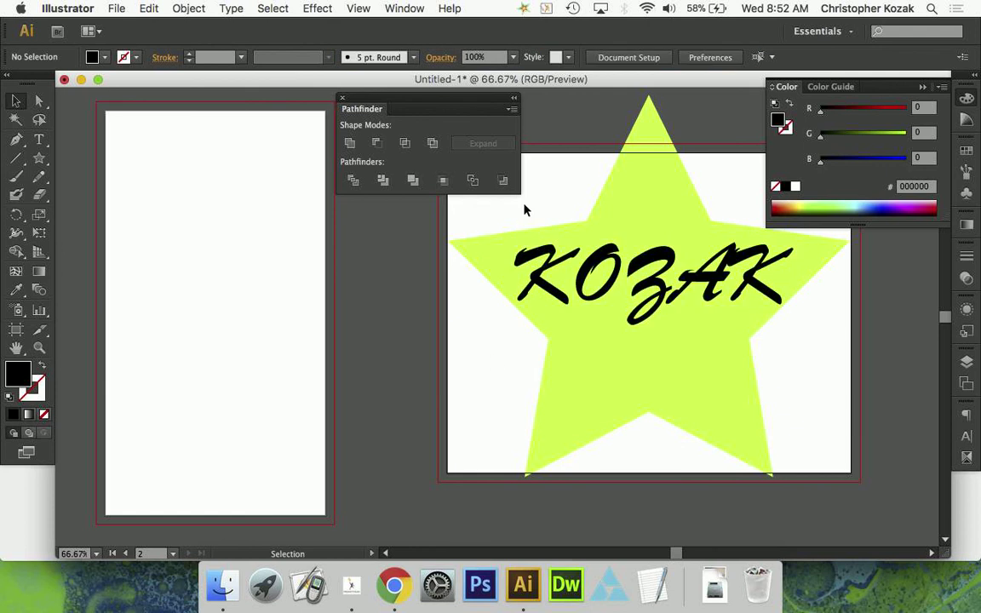
- Cut the outlined lettering out of the star using the Minus Front Pathfinder operation
left_click_drag(524, 210, 743, 377)
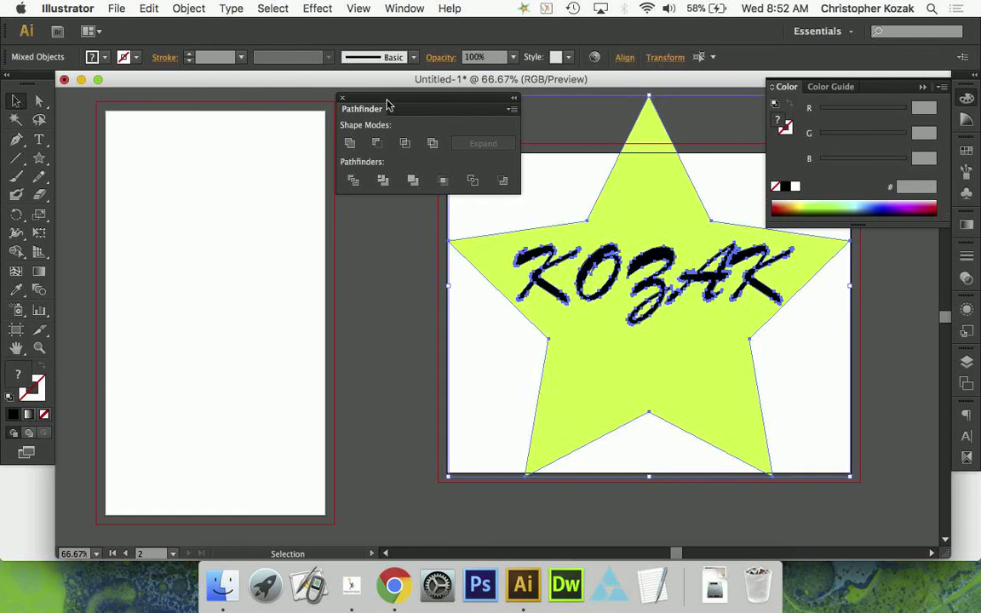
left_click(376, 142)
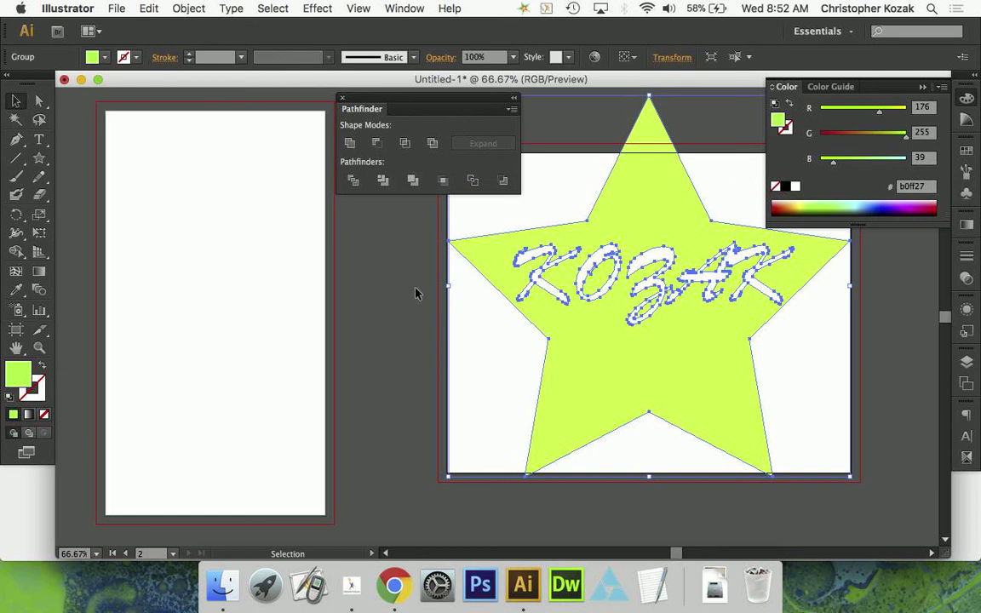
left_click(416, 293)
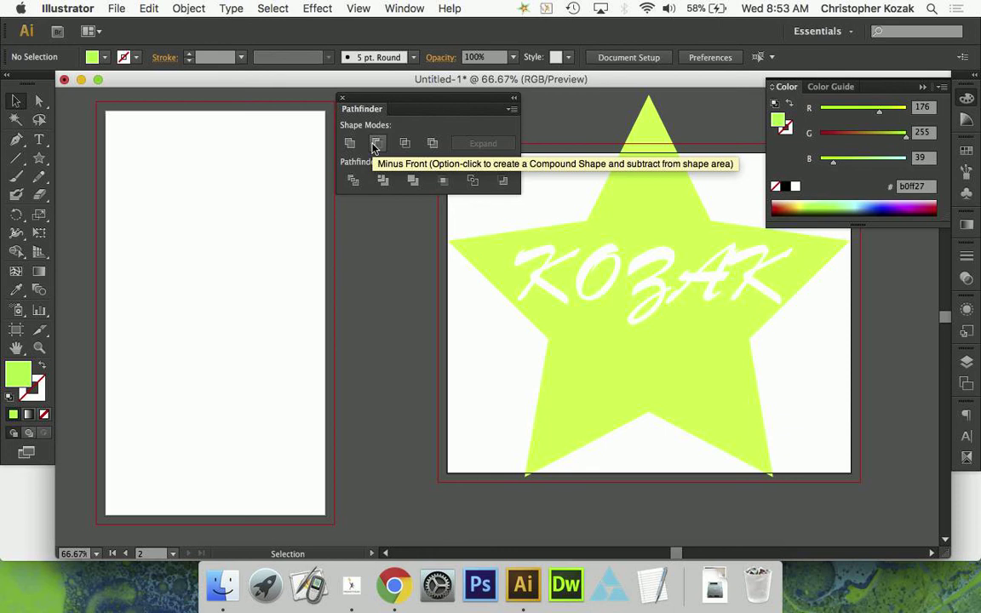
left_click(321, 253)
- Draw a lens flare about 17.59 in wide with the Flare tool, centred in the upper half of Artboard 1
left_click(40, 158)
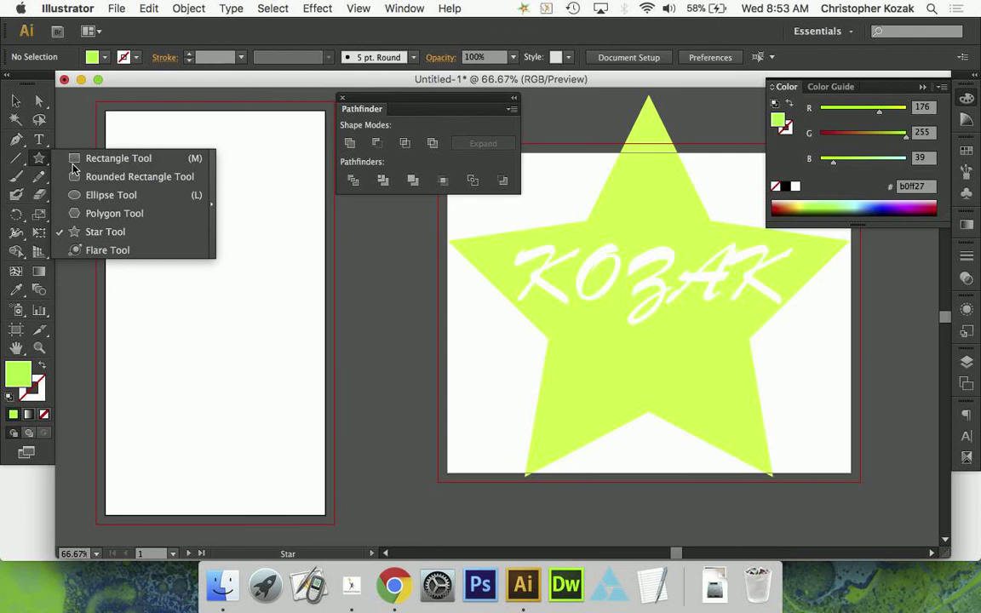
left_click(70, 157)
left_click_drag(38, 160, 94, 249)
left_click_drag(221, 266, 278, 310)
left_click(16, 100)
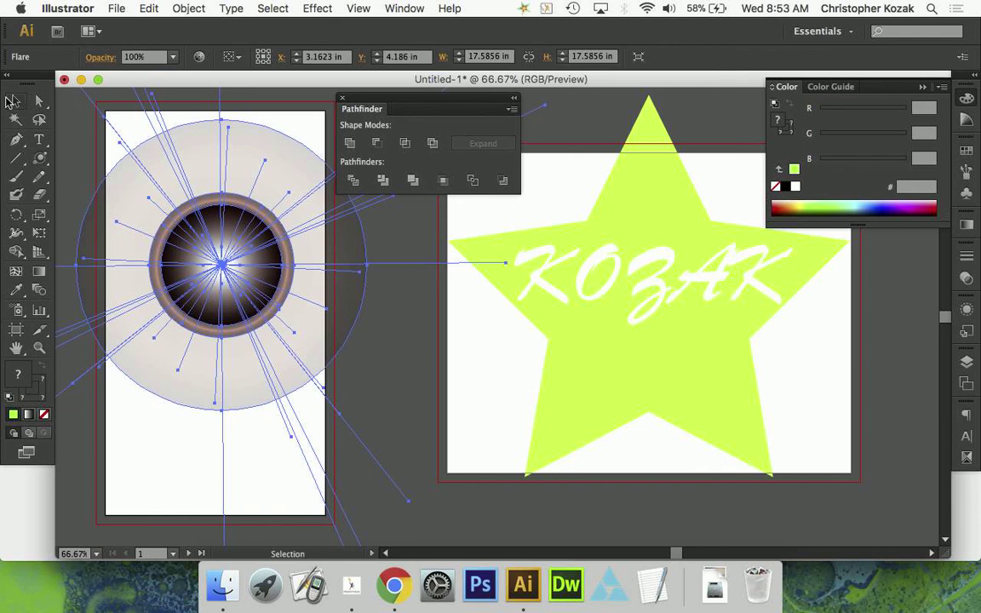
left_click(417, 354)
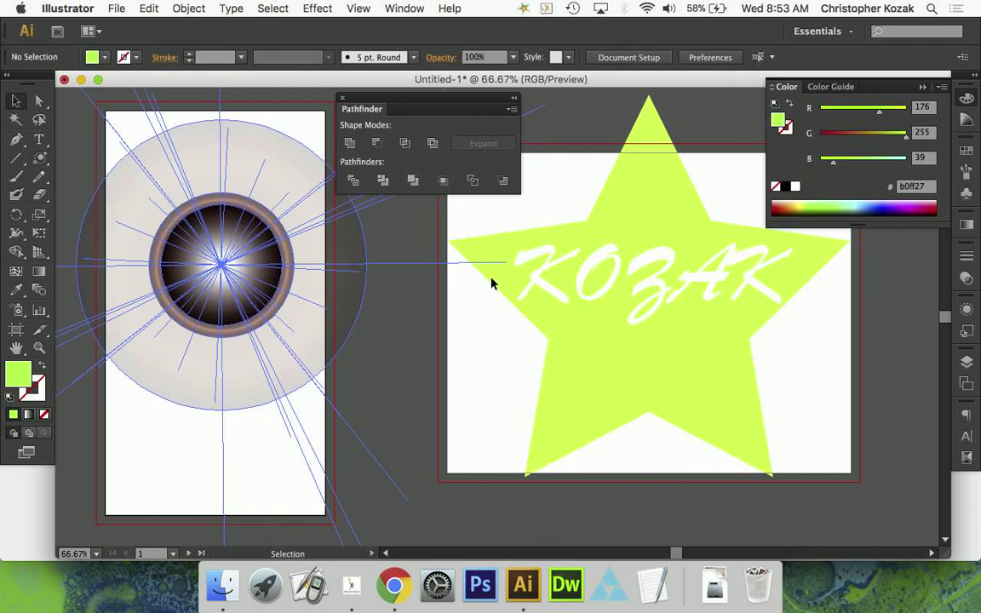
- Send the flare on Artboard 1 to the back of the stacking order
right_click(203, 264)
mouse_move(291, 376)
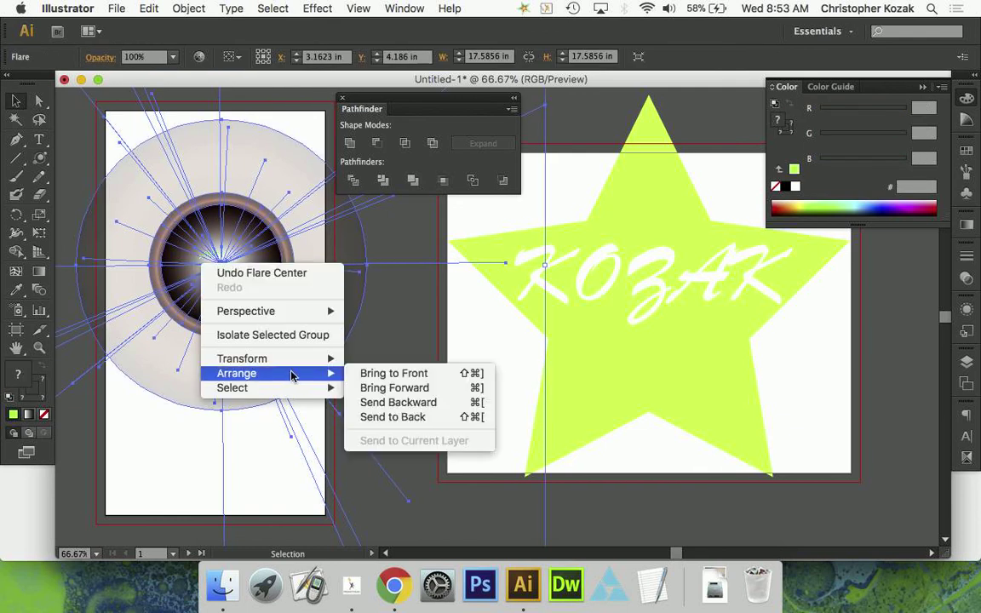
left_click(391, 417)
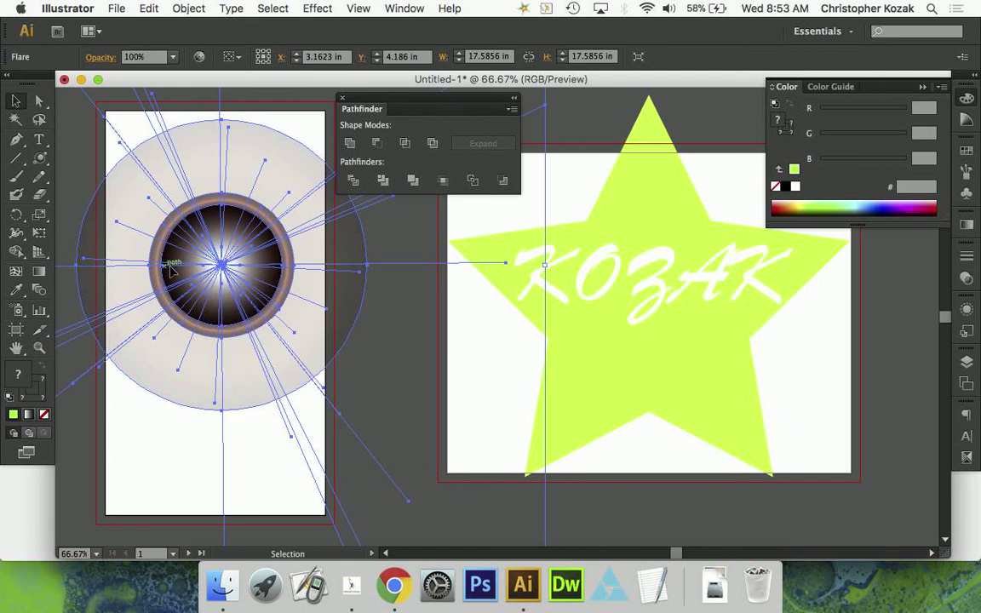
- Place the flare behind the star's cut-out lettering on Artboard 2 and then delete the flare
left_click_drag(153, 246, 574, 289)
left_click(313, 272)
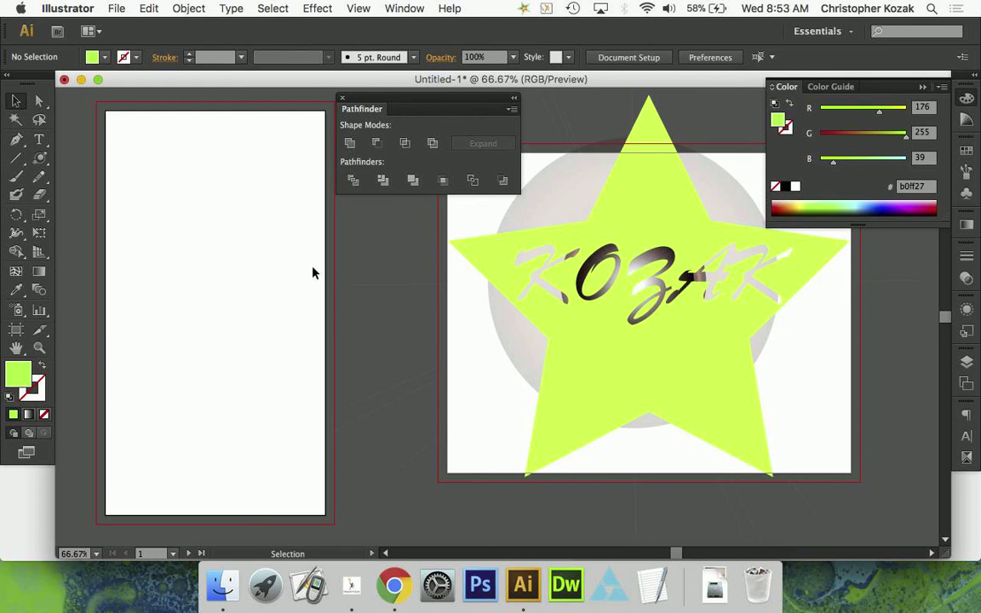
left_click(547, 202)
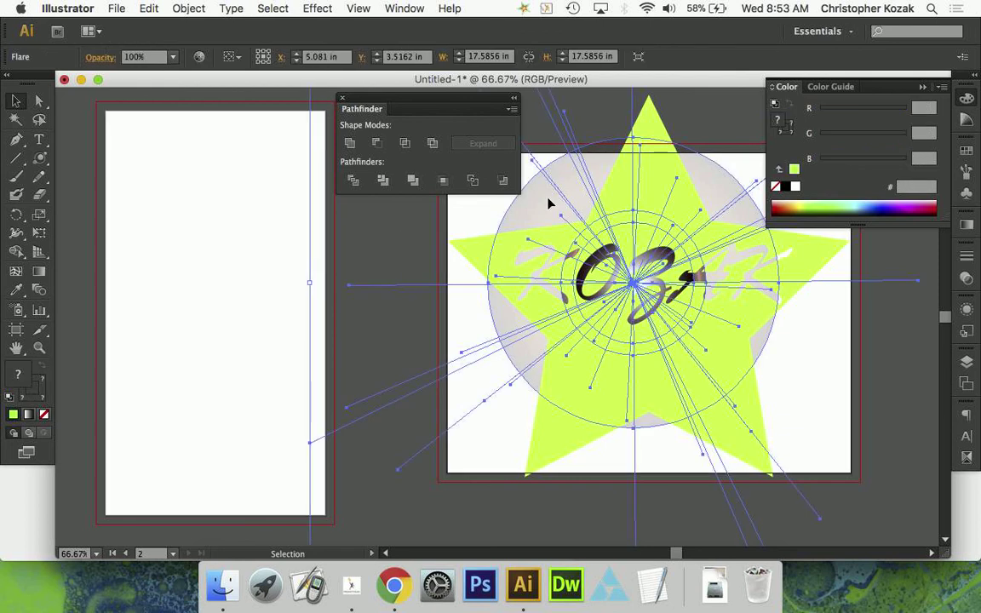
key("Delete")
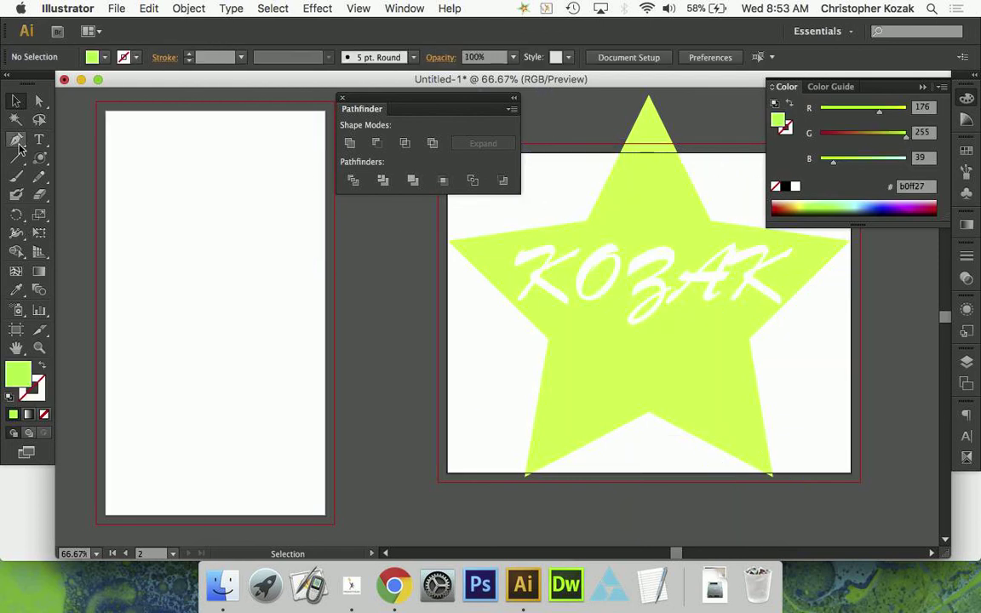
- Draw a lime rectangle across the inner edge of Artboard 1, facing the star, and send it to the back of the stacking order
left_click_drag(38, 158, 81, 158)
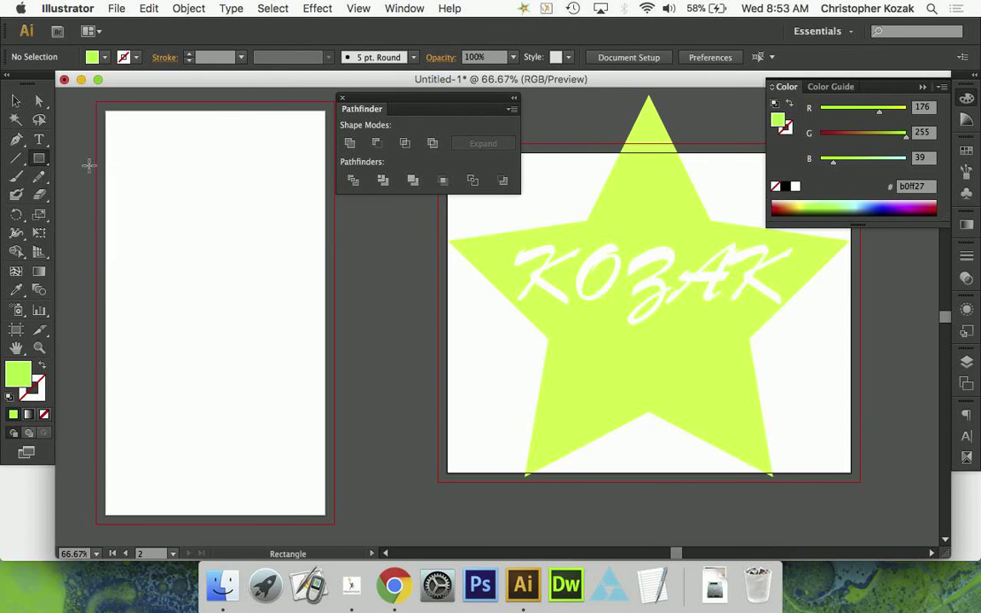
left_click_drag(227, 240, 367, 405)
key("v")
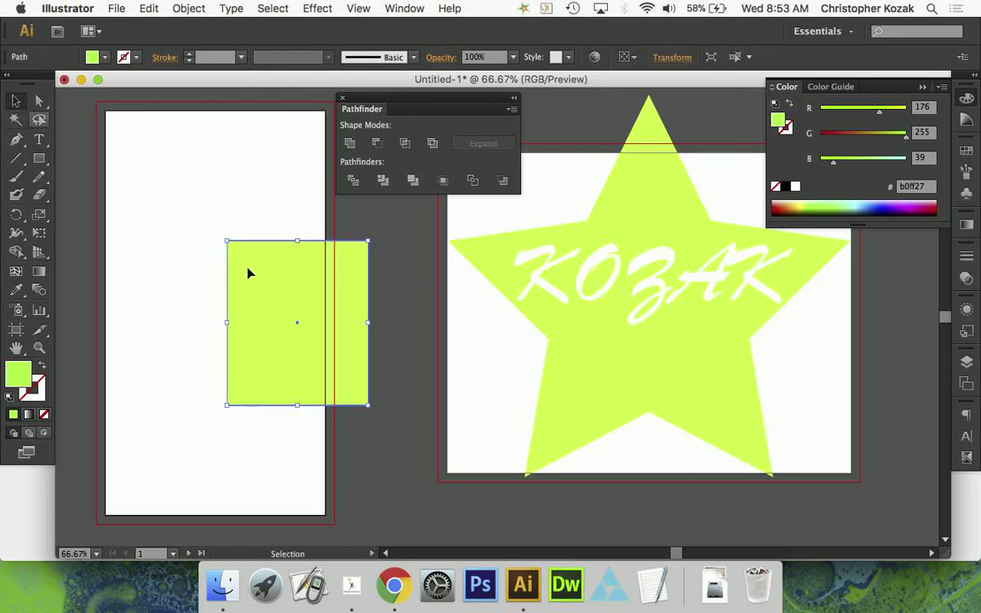
right_click(282, 289)
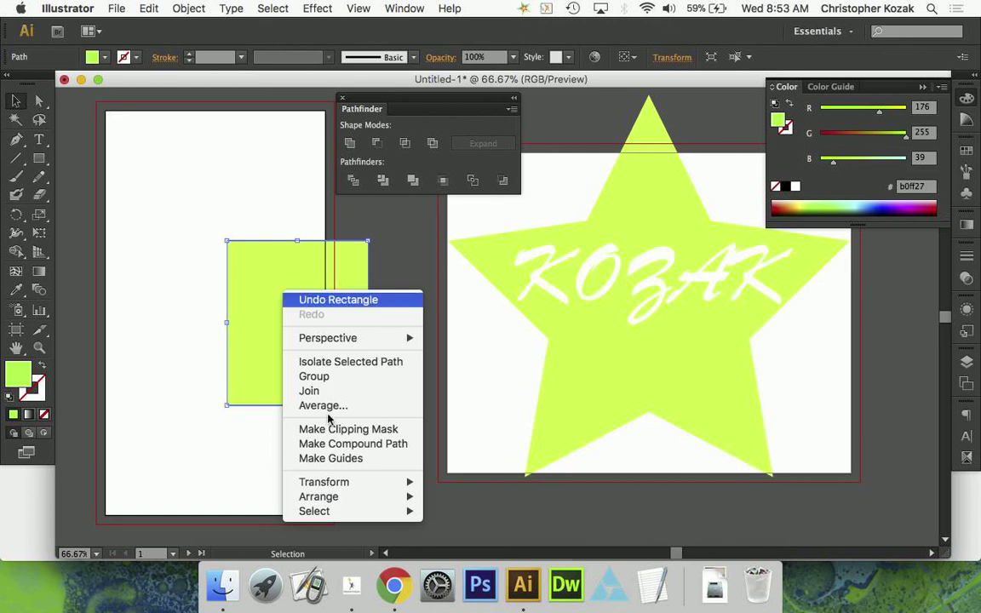
mouse_move(342, 496)
left_click(462, 522)
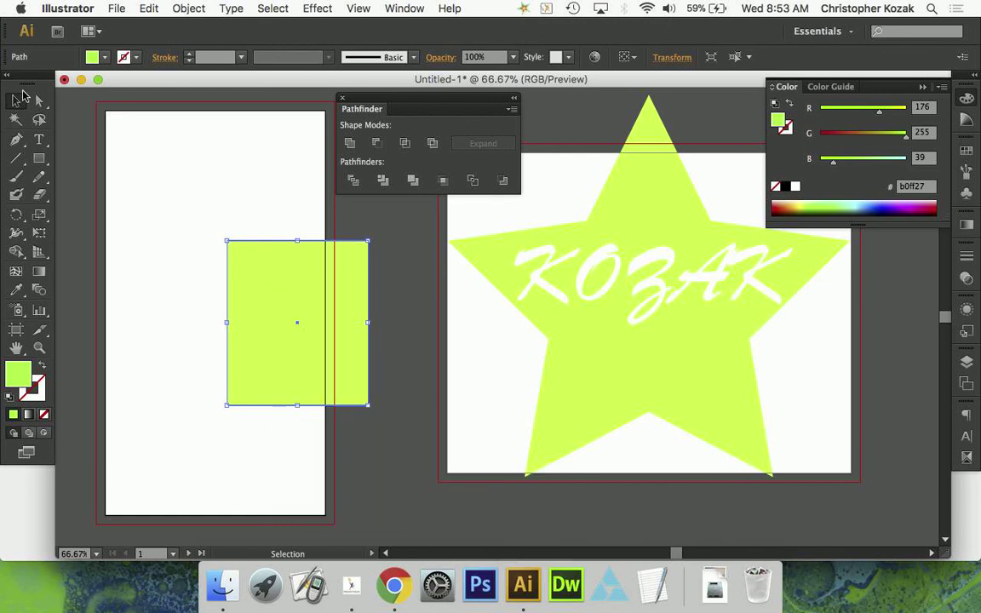
- Isolate the rectangle, change its fill to dark magenta #96365d, and exit isolation mode
double_click(288, 271)
double_click(18, 373)
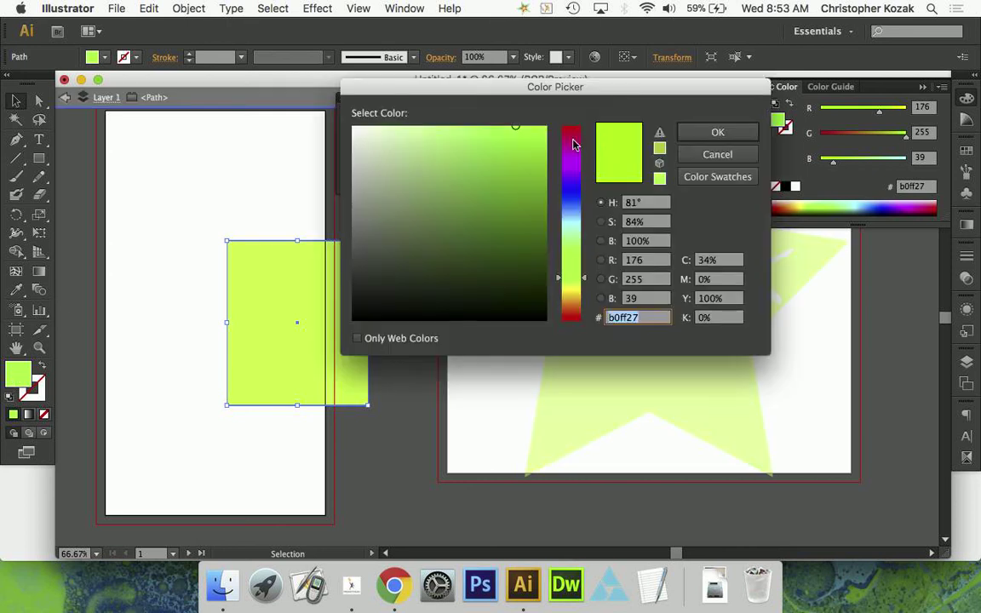
left_click(570, 138)
left_click(476, 206)
left_click(717, 132)
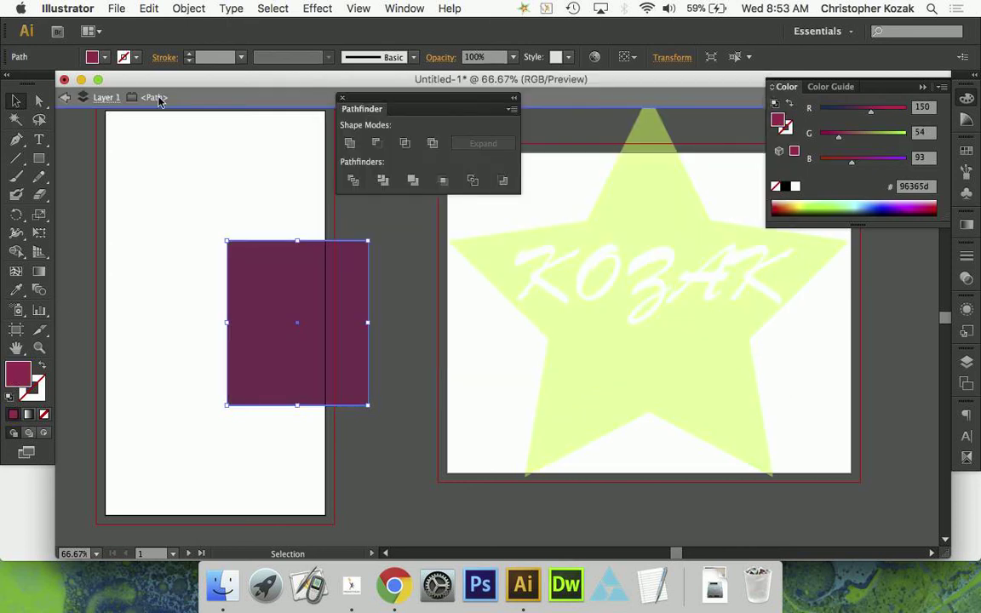
double_click(137, 179)
- Move the magenta rectangle behind the middle of the star's cut-out lettering and deselect it
left_click_drag(317, 273, 669, 246)
left_click(303, 313)
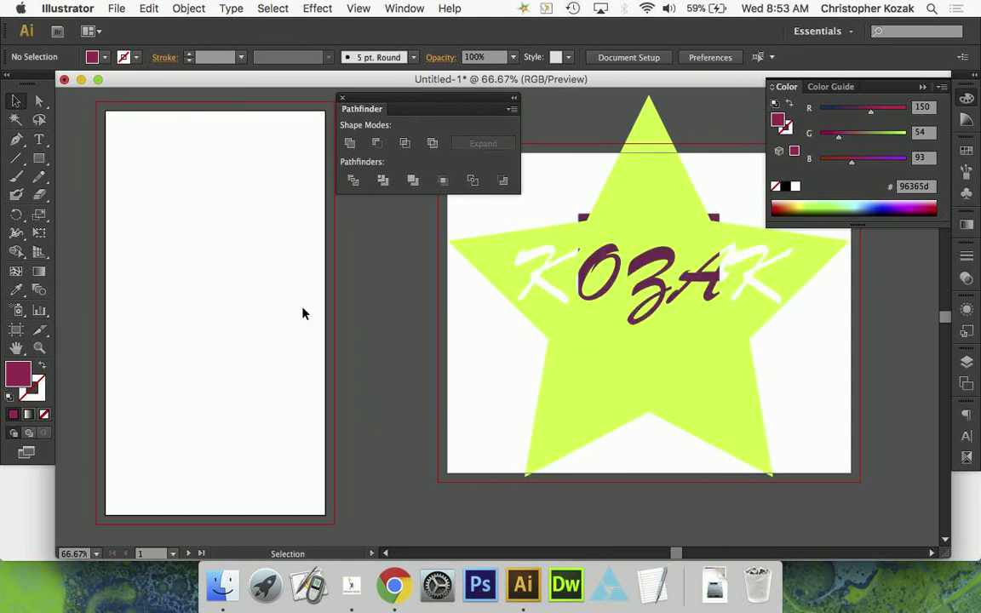